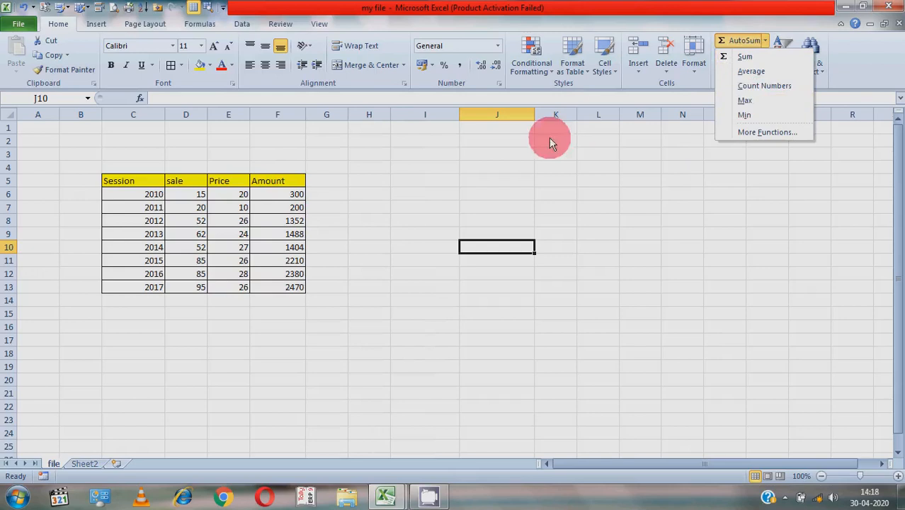
- Total the sale values in D6:D13 with the AutoSum Sum function, placing the result in D14
click(453, 181)
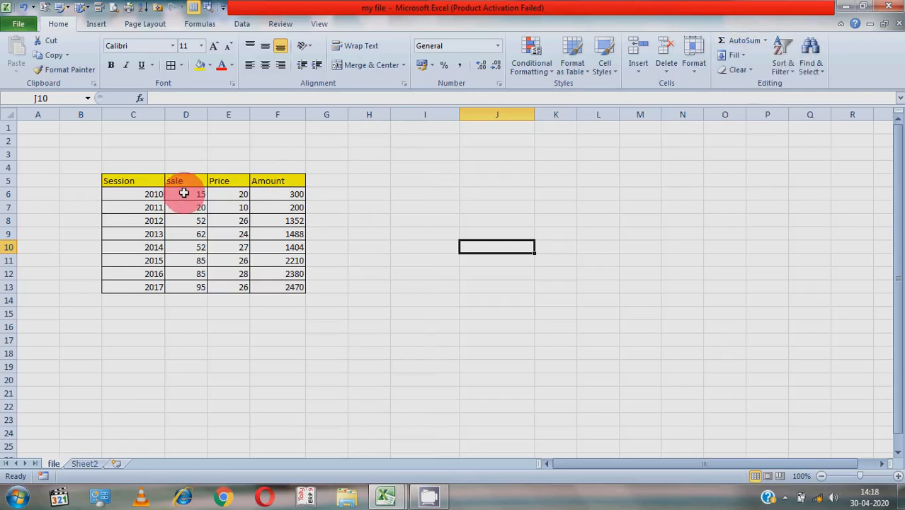
drag(184, 192, 199, 295)
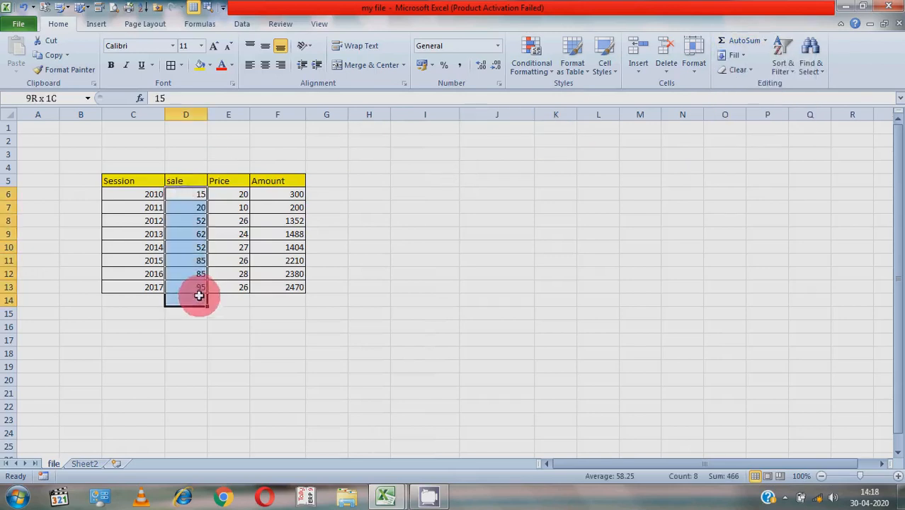
click(764, 42)
click(756, 60)
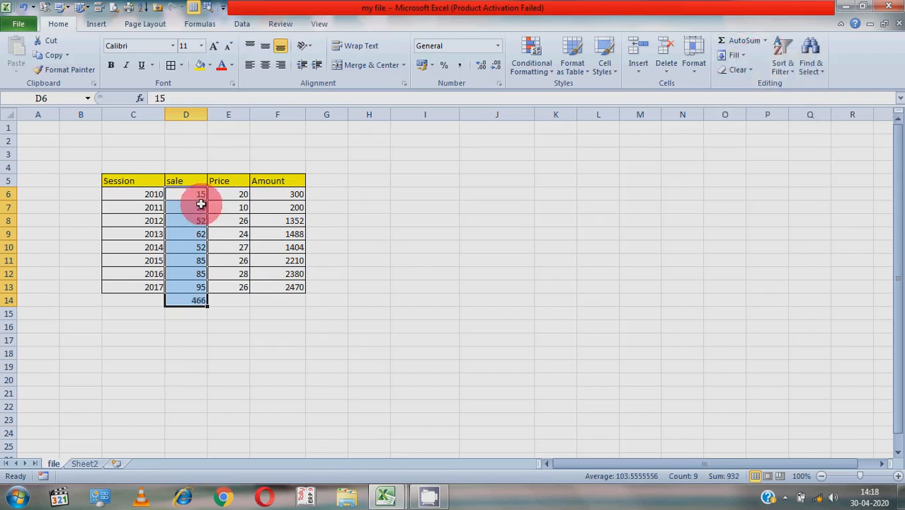
click(199, 198)
mouse_move(195, 199)
mouse_down()
mouse_move(198, 276)
mouse_move(188, 207)
mouse_up()
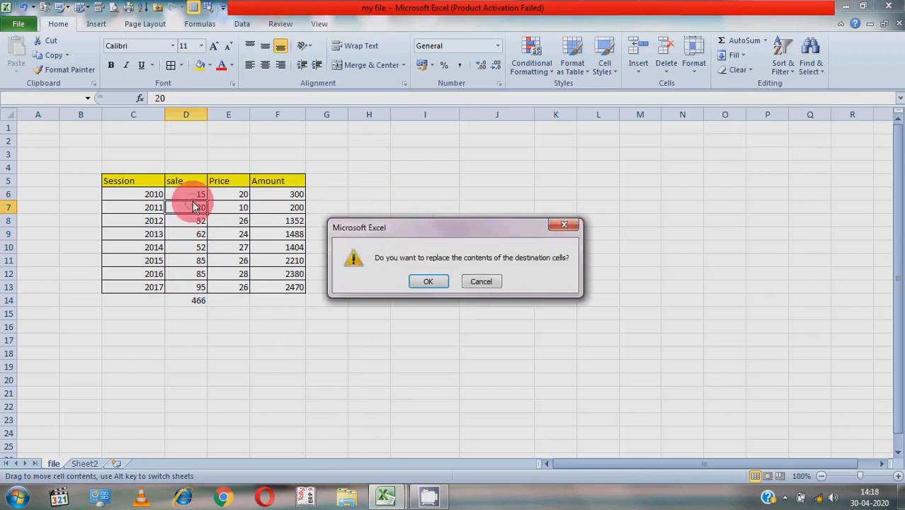
click(476, 289)
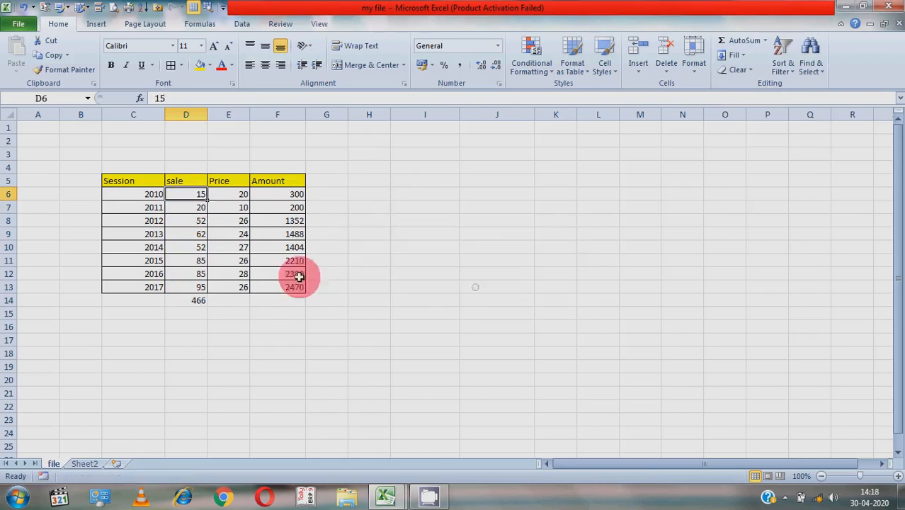
- Check the formula in D14 against the first and last sale values in its range
click(197, 302)
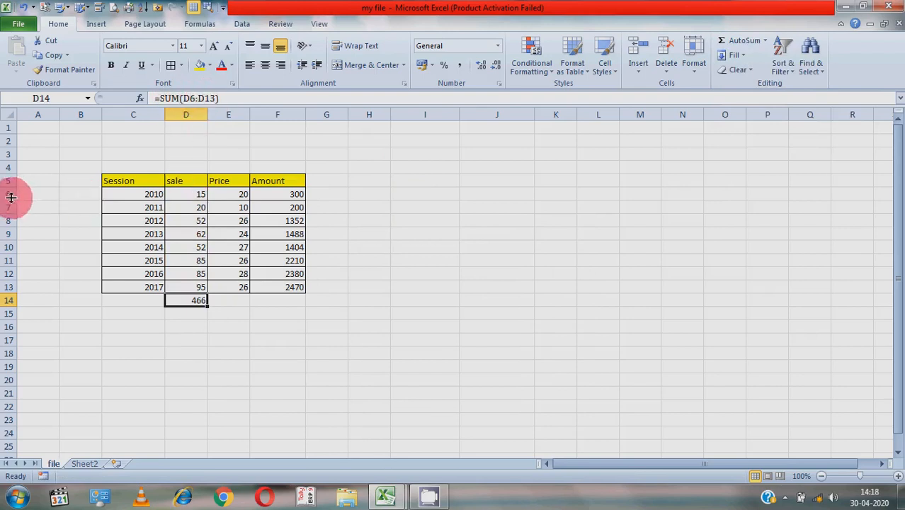
click(199, 193)
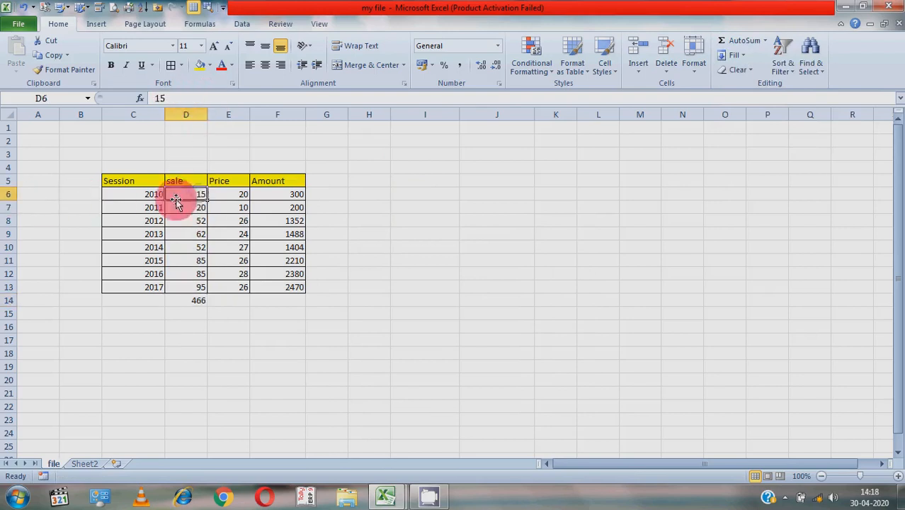
click(181, 283)
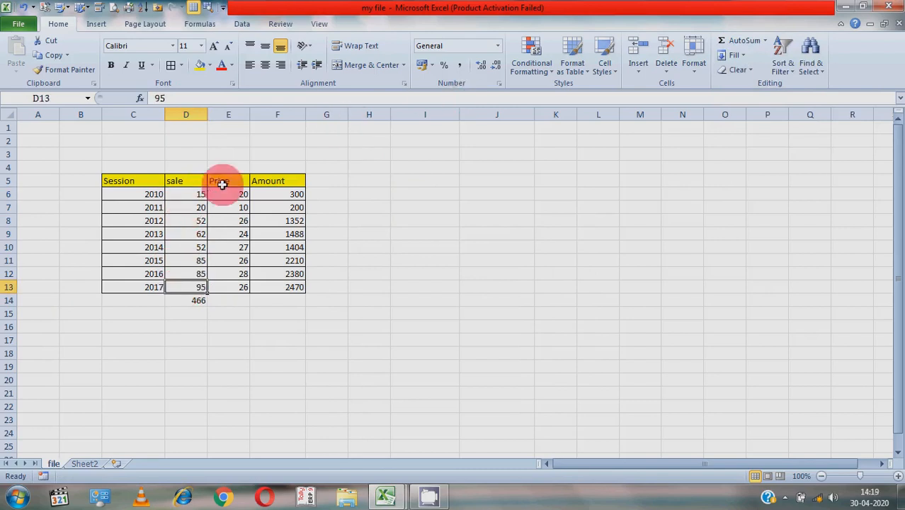
- Average the sale values in D6:D13 with AutoSum into D15 and inspect the resulting formula
drag(191, 197, 197, 284)
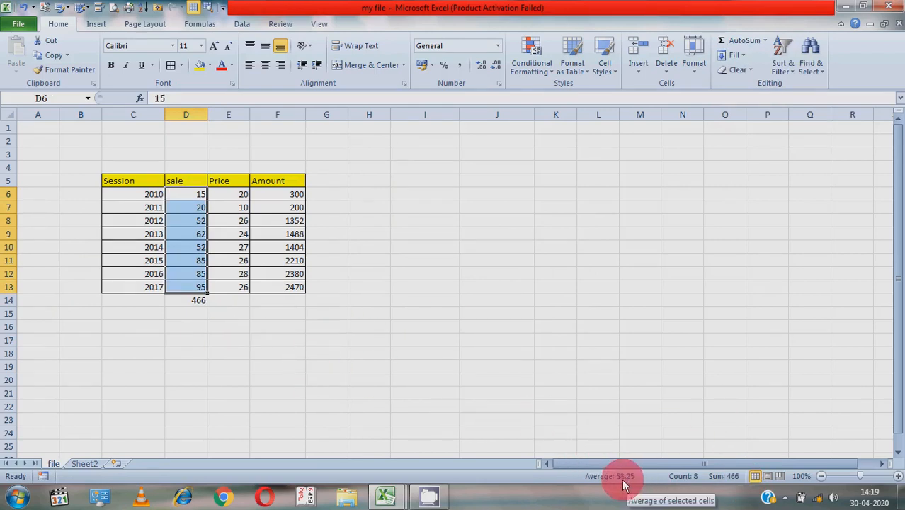
click(765, 41)
click(766, 73)
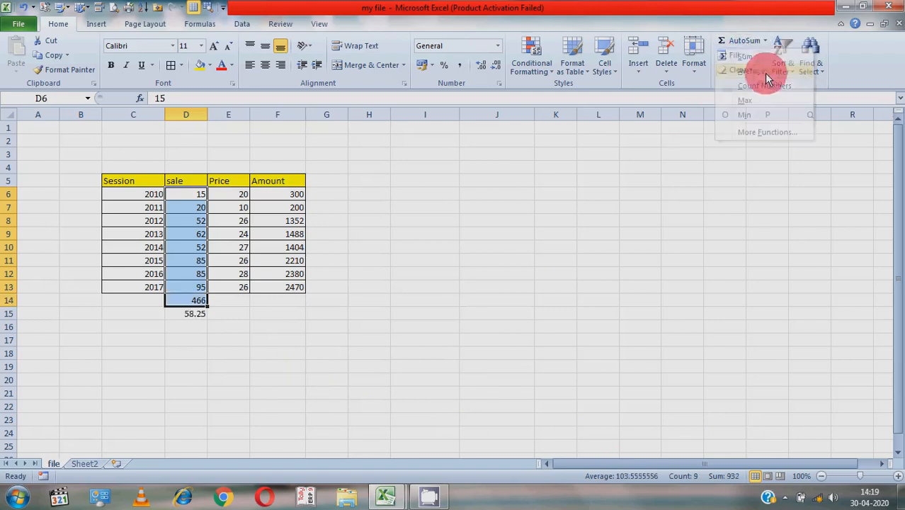
click(203, 318)
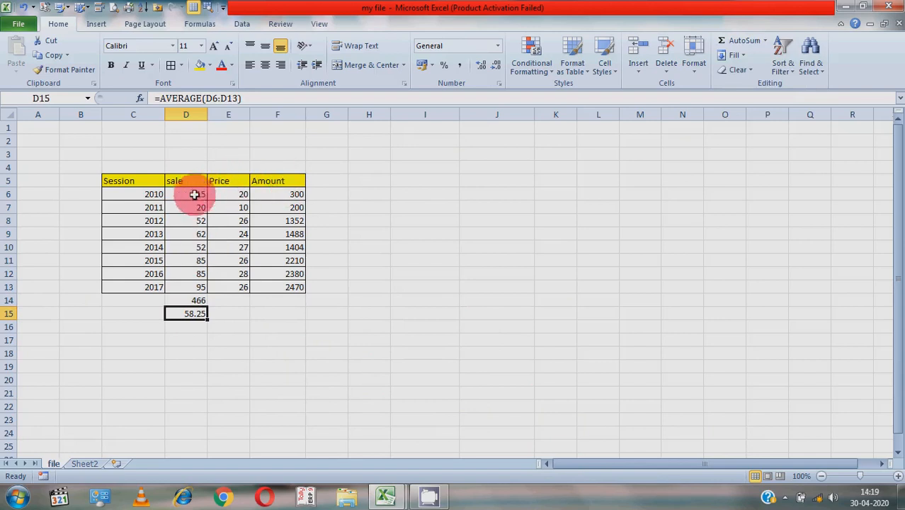
- Try AutoSum's Count Numbers on the range D6:F16, and undo it
drag(190, 195, 298, 326)
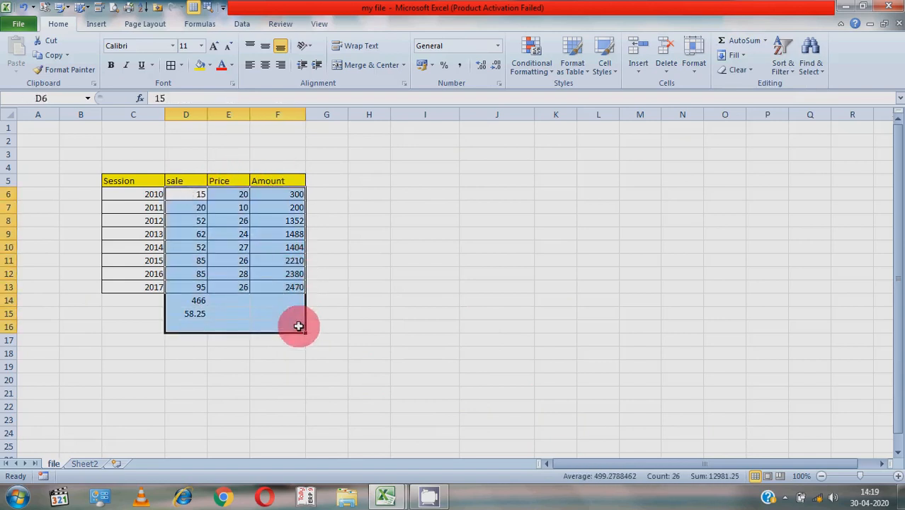
click(765, 43)
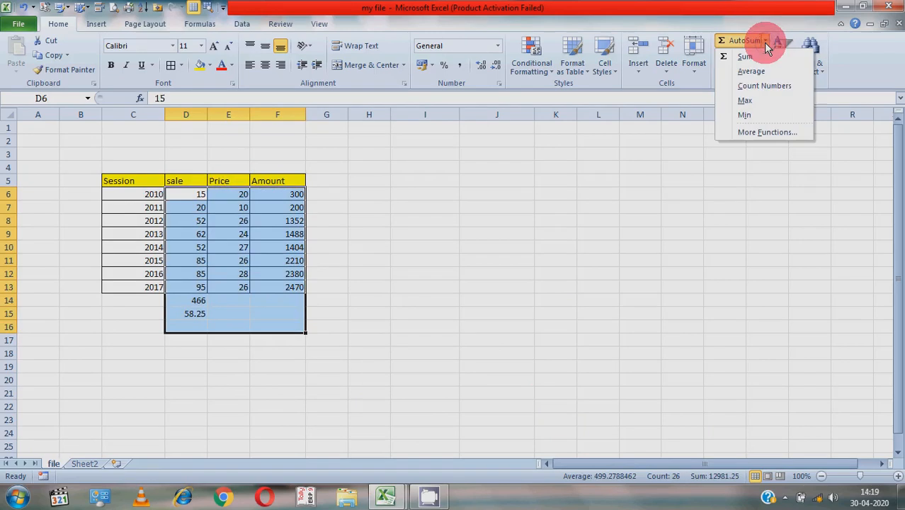
click(764, 88)
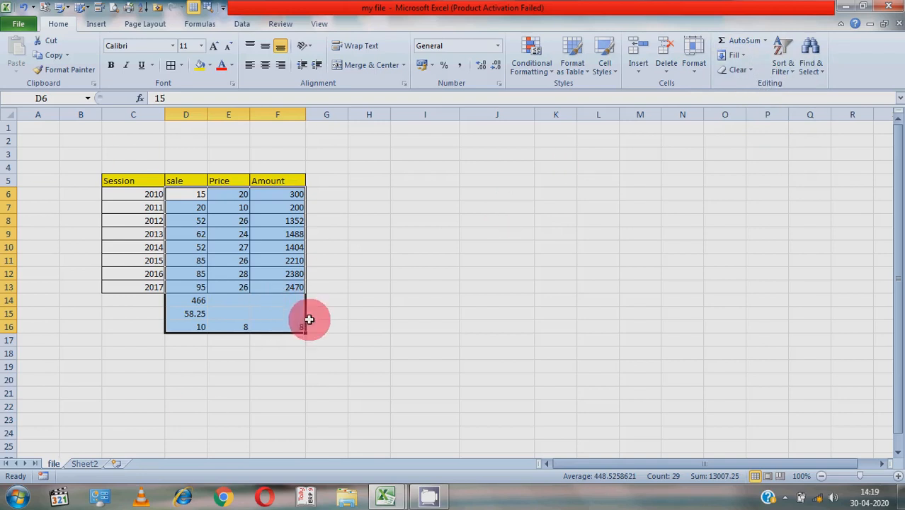
click(343, 206)
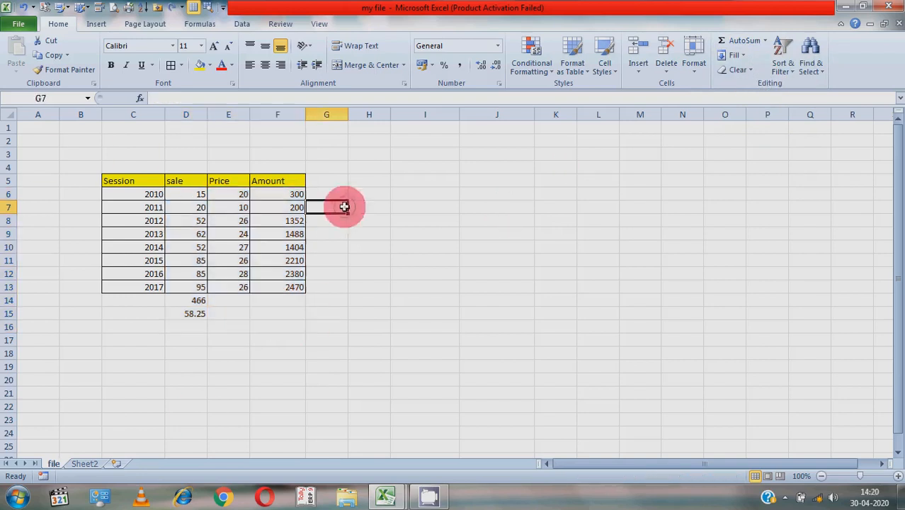
- Count the Amount values in F6:F13 with AutoSum's Count Numbers, placing the result in F14
drag(272, 192, 289, 288)
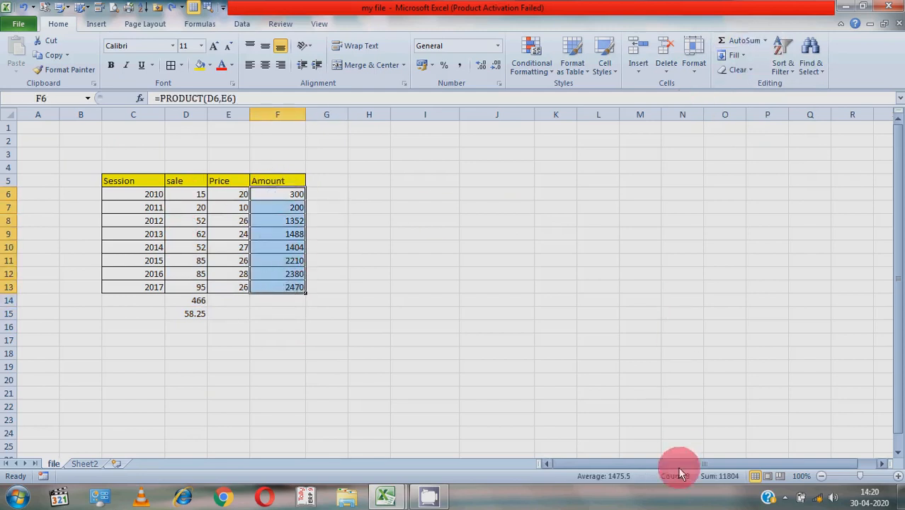
click(765, 41)
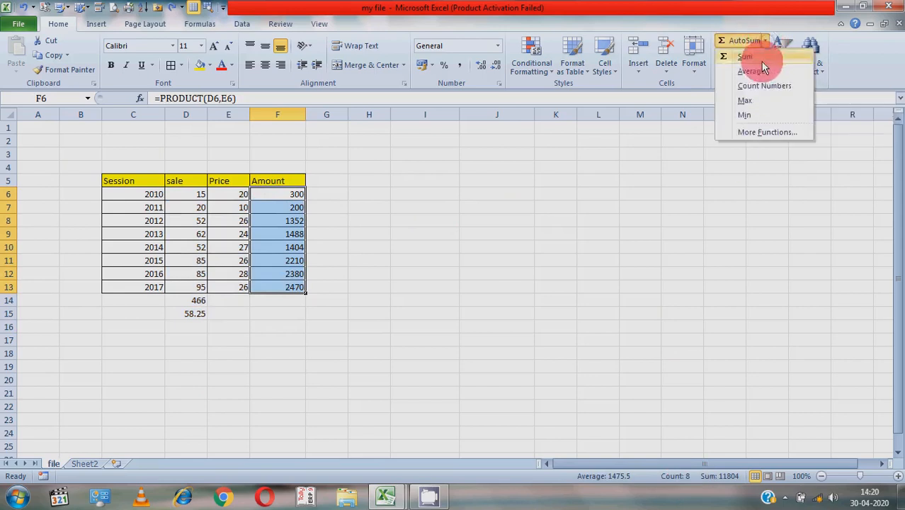
click(762, 91)
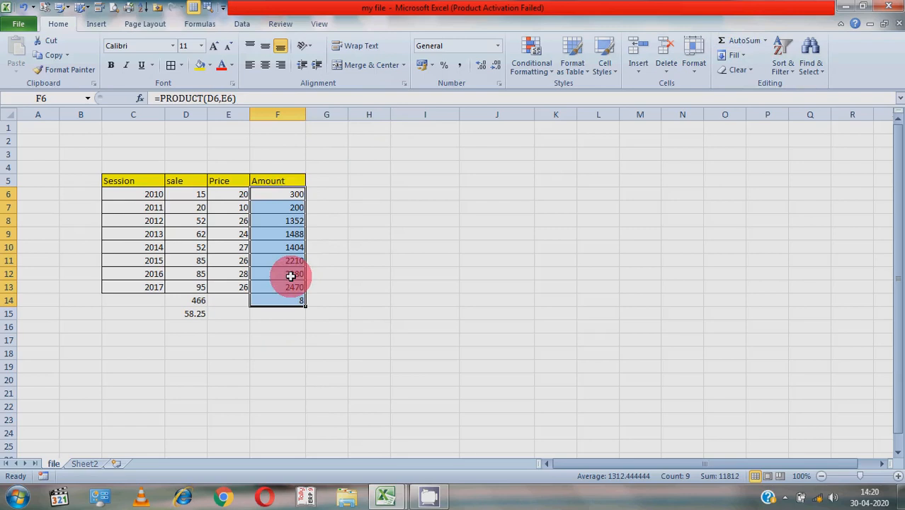
- Find the maximum of F6:F14 with AutoSum's Max function in F15 and inspect its formula
click(765, 41)
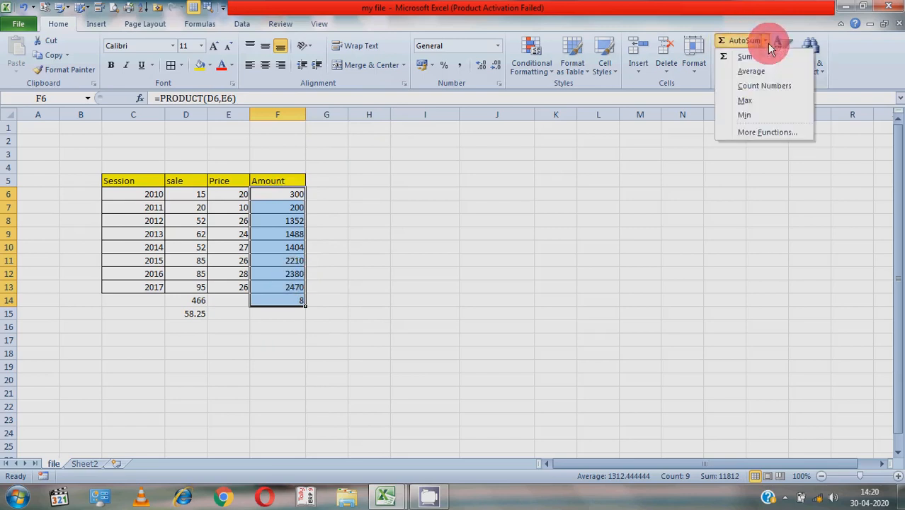
click(753, 104)
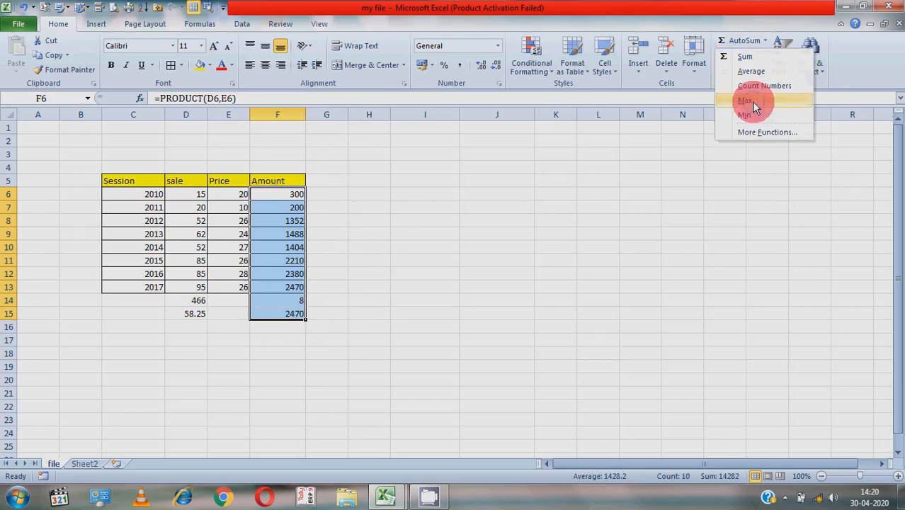
click(293, 313)
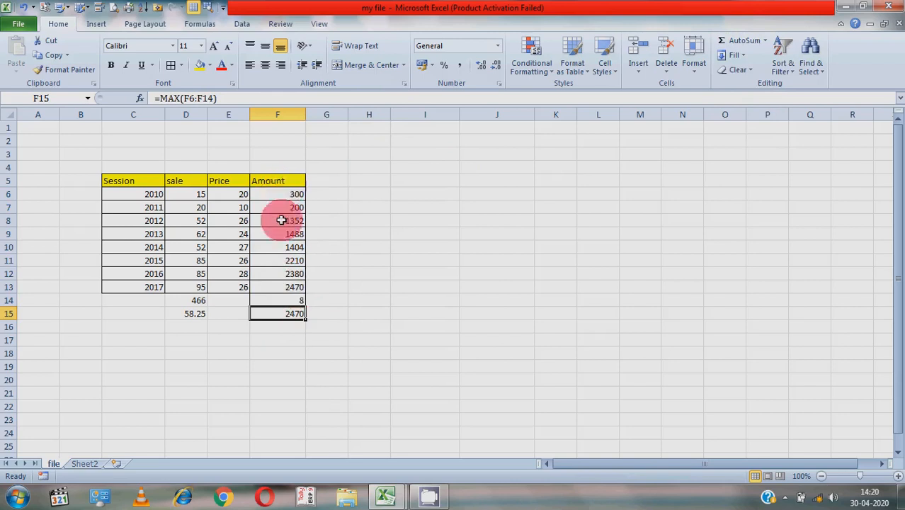
- Find the minimum of the Amount values F6:F13 with AutoSum's Min function in F16, and check its formula against the range
drag(281, 193, 292, 285)
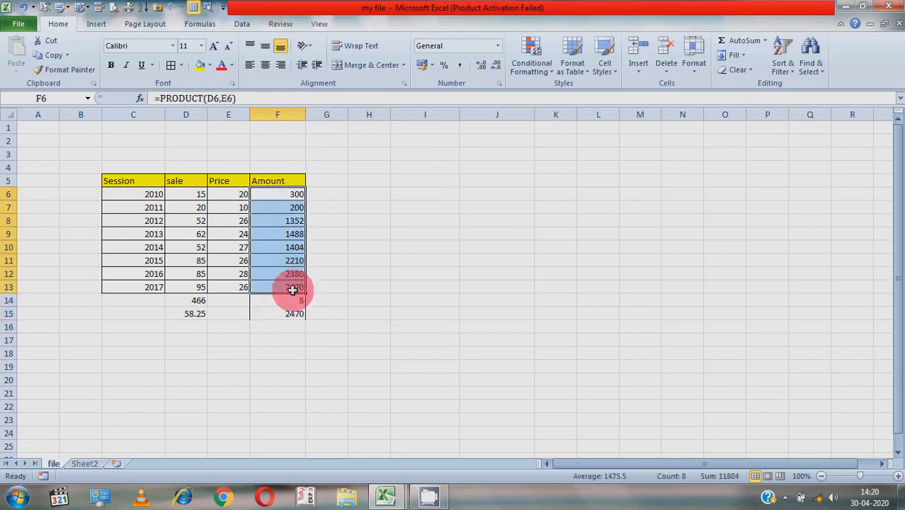
click(764, 44)
click(751, 115)
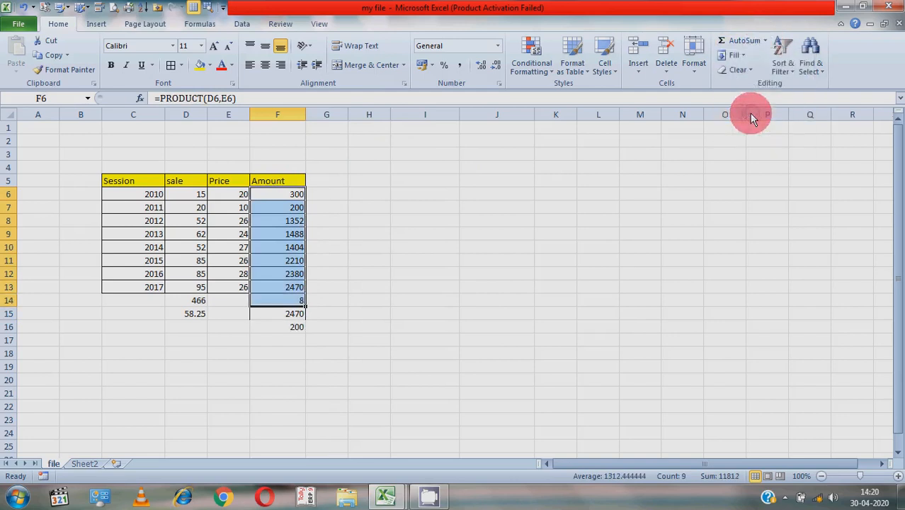
click(298, 328)
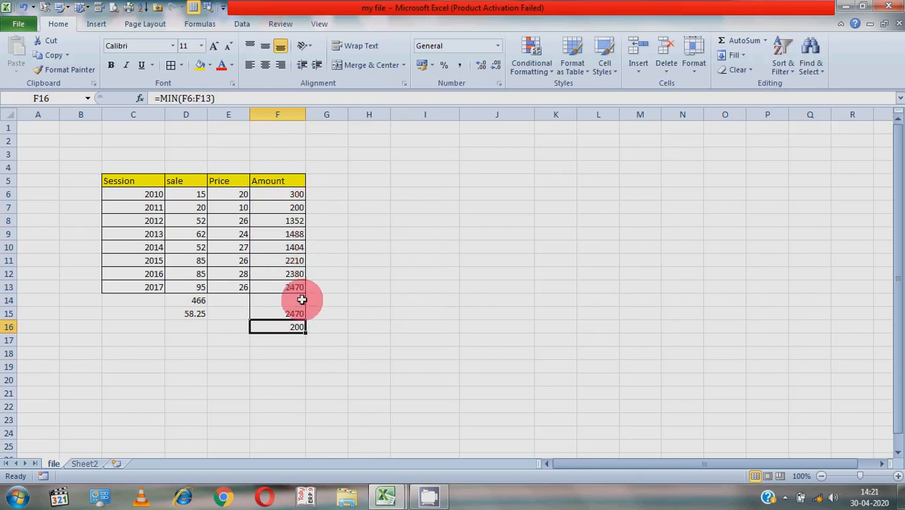
drag(293, 192, 285, 281)
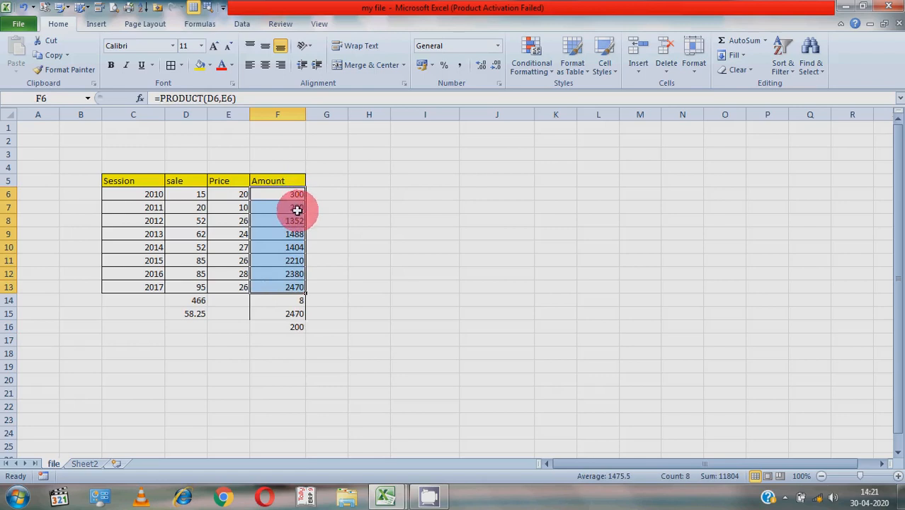
click(295, 325)
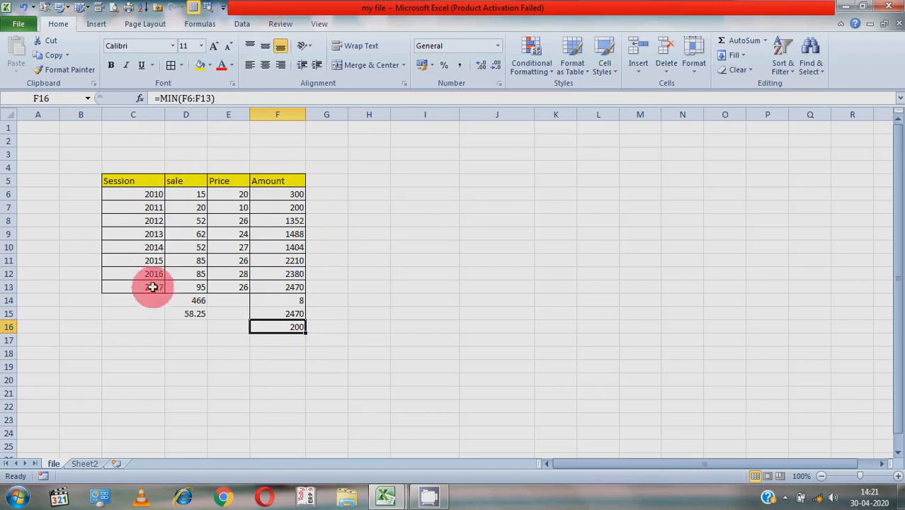
- Delete all the calculated results below the table in D14:G16
click(765, 41)
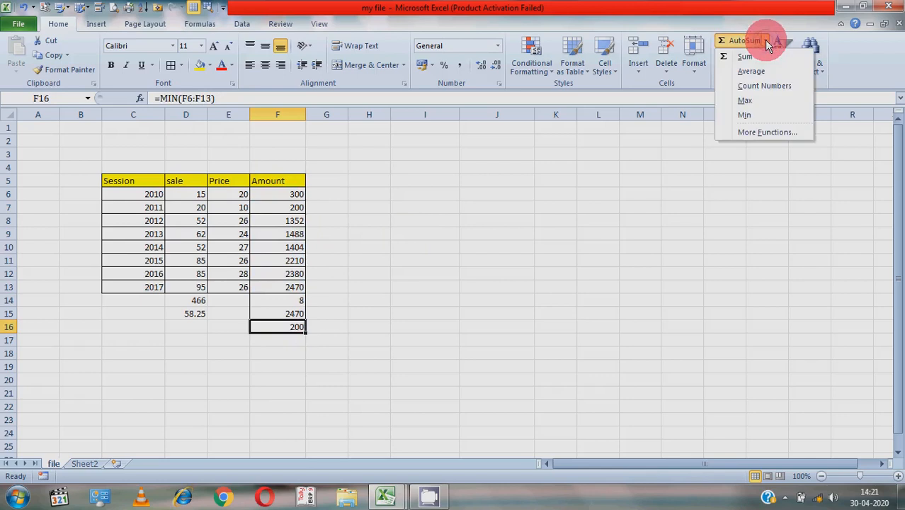
click(166, 305)
drag(167, 303, 240, 318)
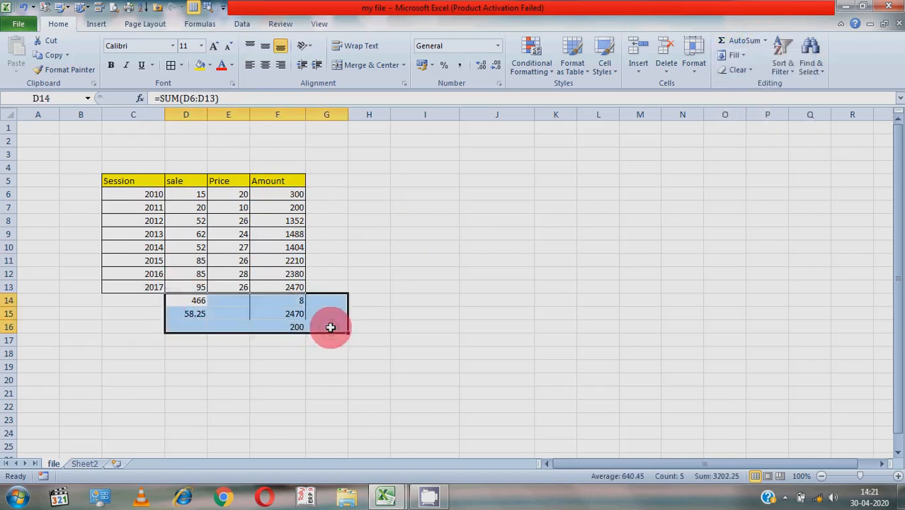
key(Delete)
click(227, 392)
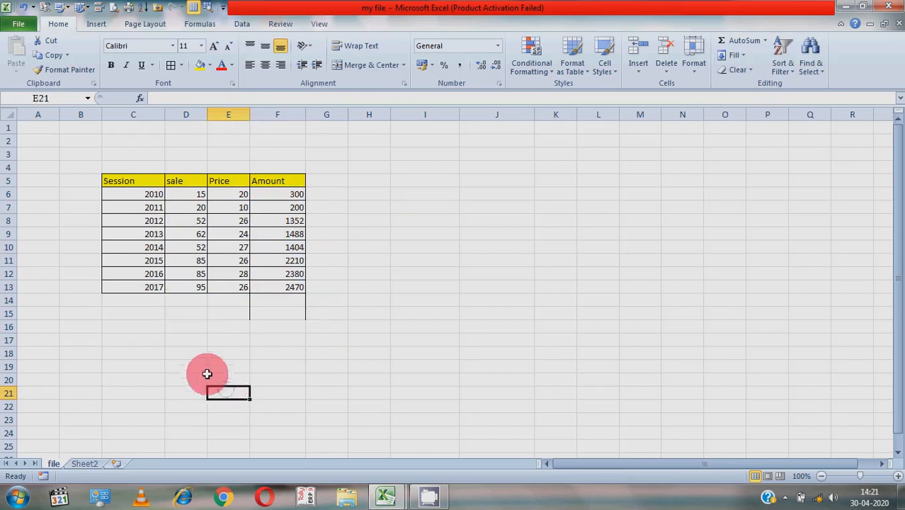
click(202, 368)
drag(189, 197, 185, 283)
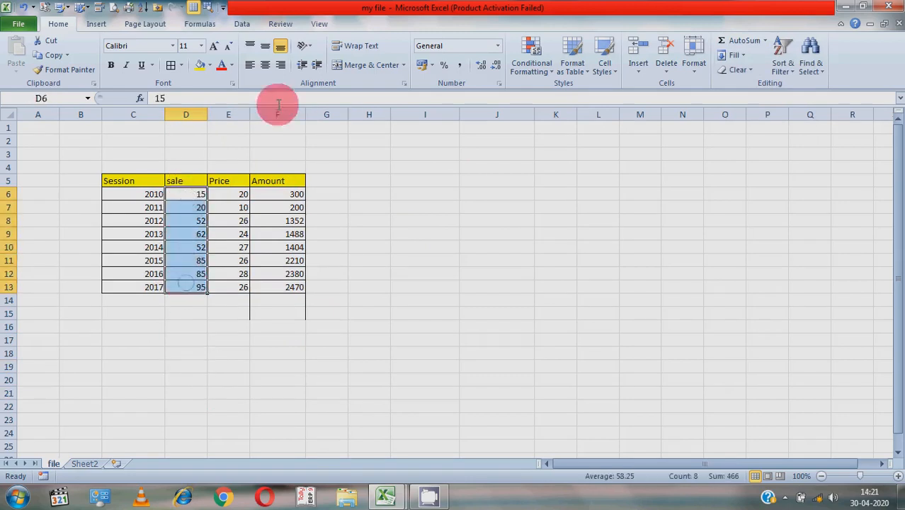
click(766, 42)
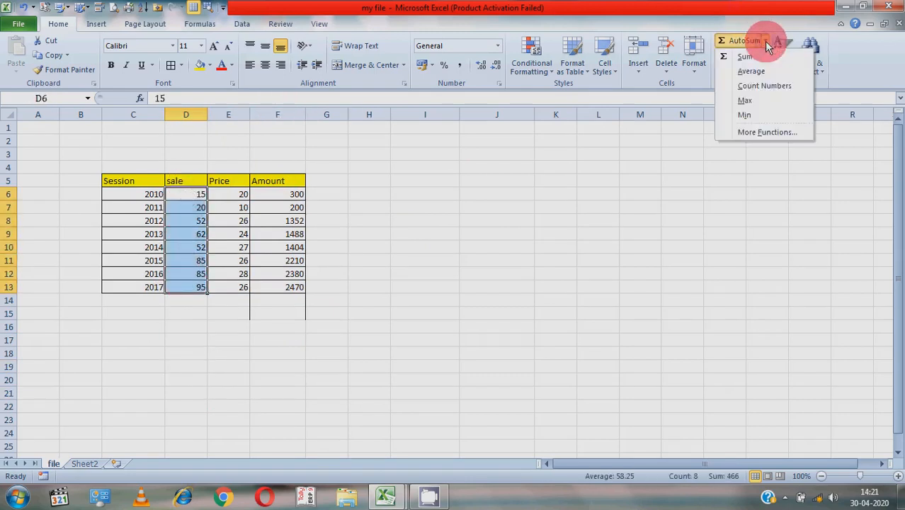
click(181, 339)
click(182, 339)
click(184, 302)
- Sum the sale values D6:D13 with a manually written SUM formula in D17, and check the resulting formula
click(183, 333)
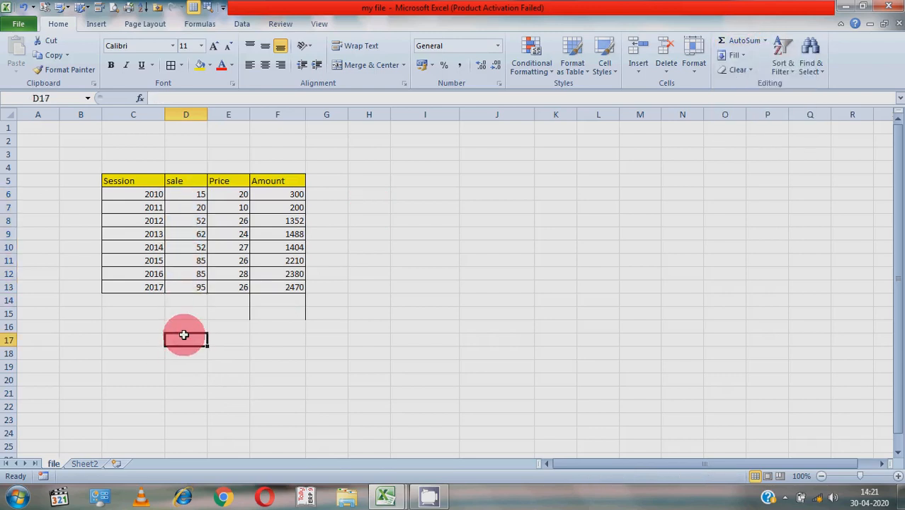
text(=sum)
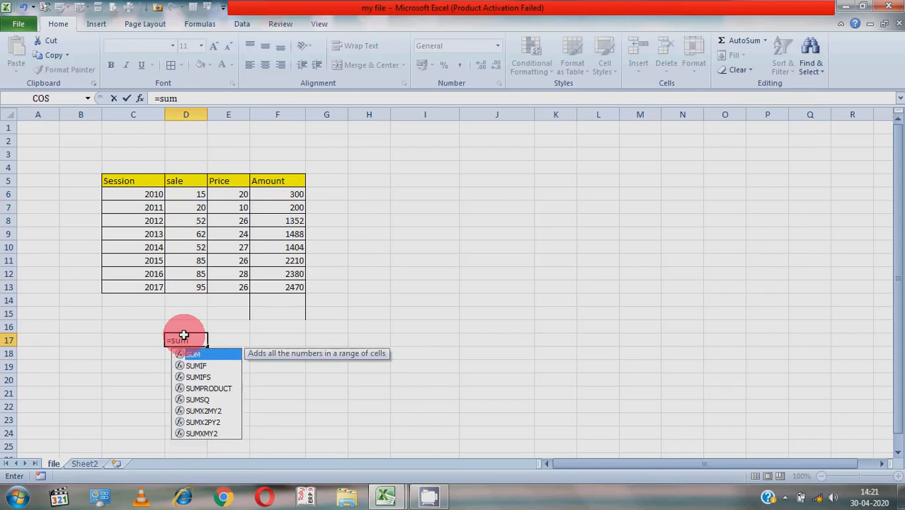
text(()
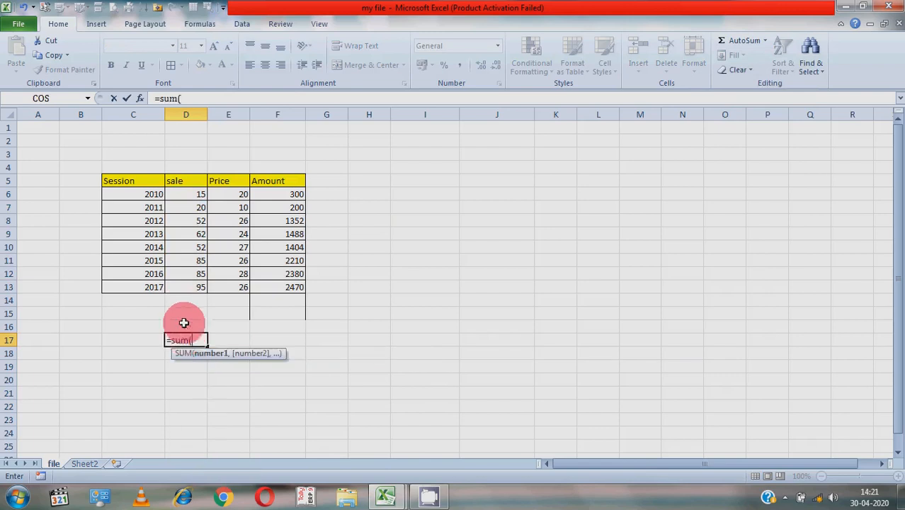
drag(184, 196, 195, 284)
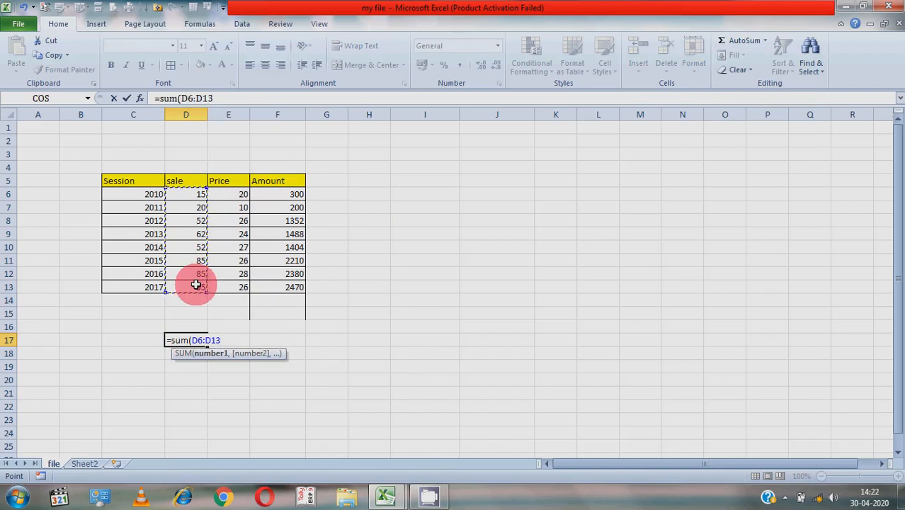
text())
key(Return)
key(Return)
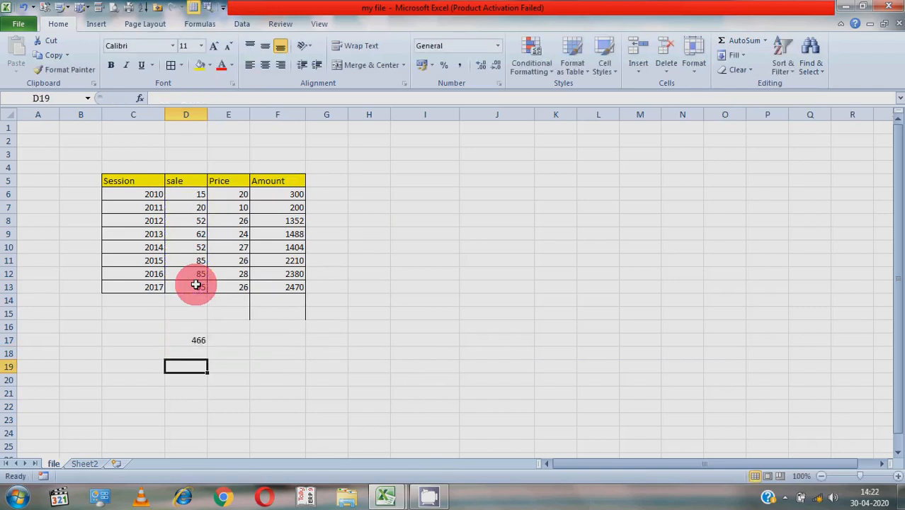
click(199, 337)
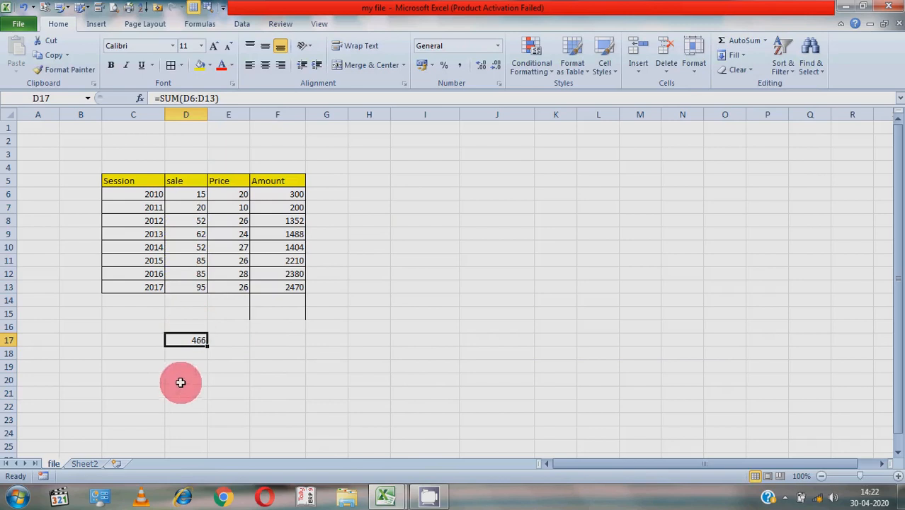
- Write a second SUM formula in D18 with manually entered cell references, as =sum(d6:E14d13)
click(181, 353)
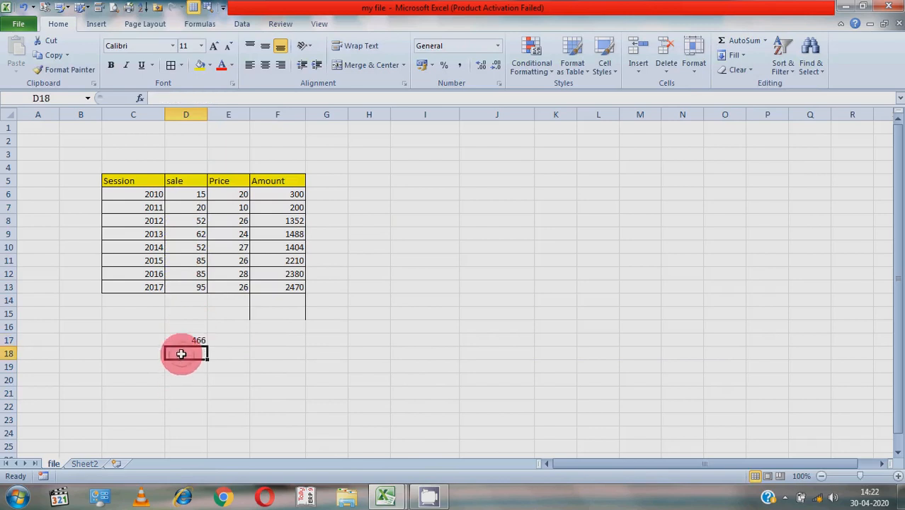
text(=sum)
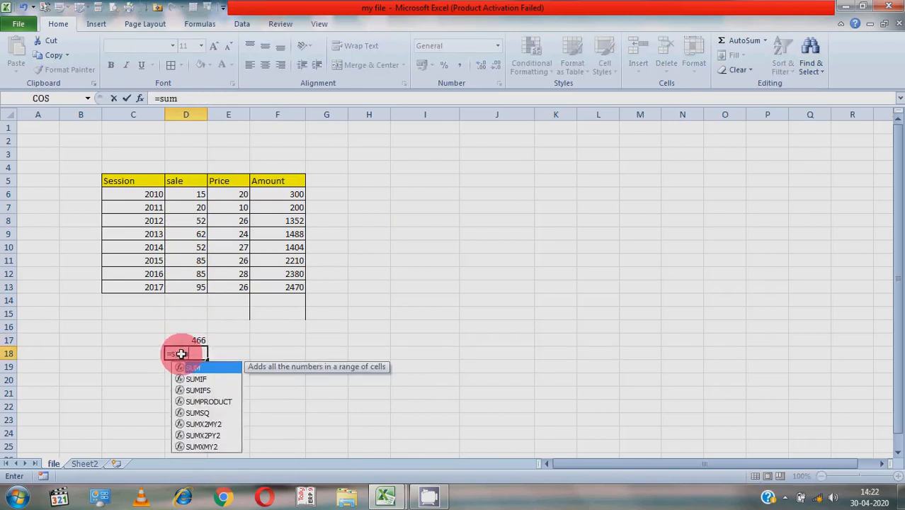
text(()
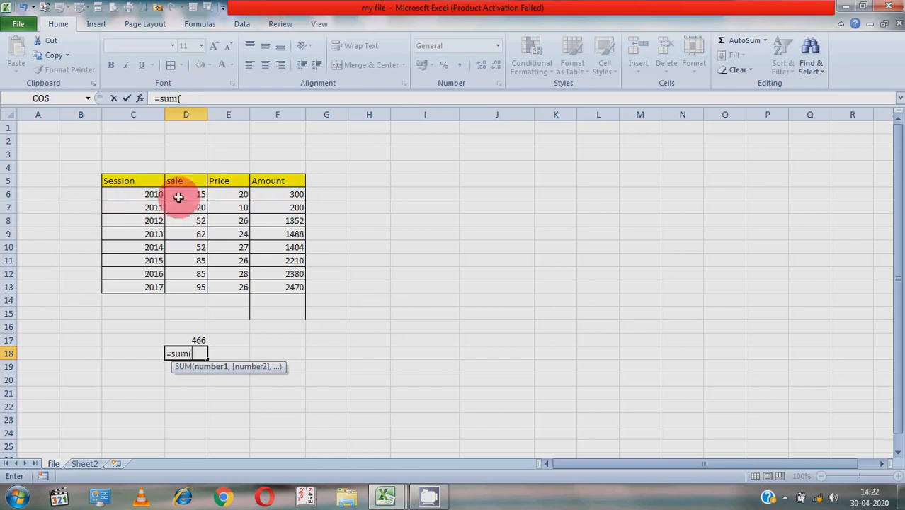
text(d6)
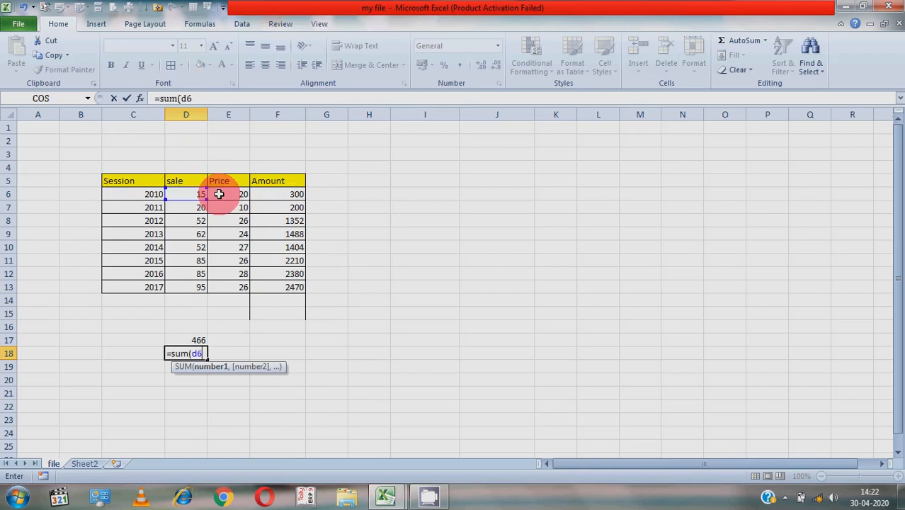
text(:)
click(223, 298)
text(d)
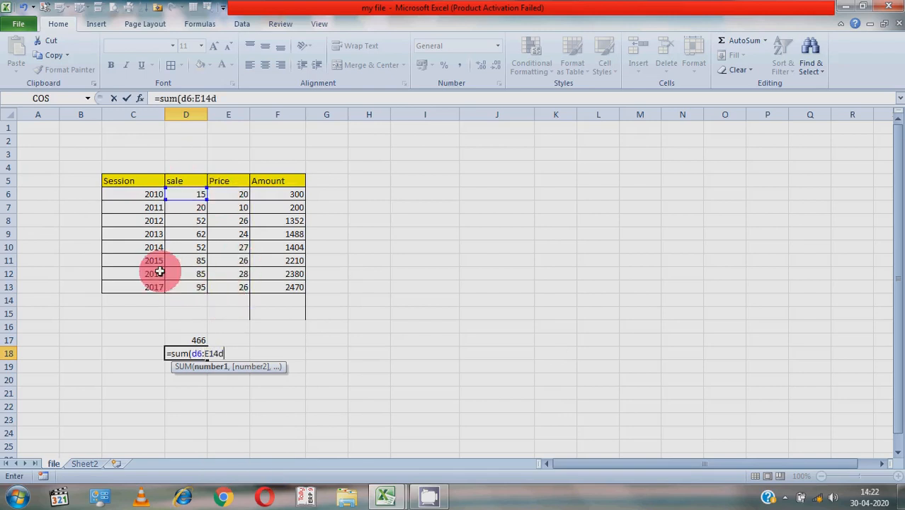
text(13))
key(Return)
- Correct the formula in D18 to =SUM(D6:D13) by removing the stray E14 reference, and check it against the sale column
click(193, 351)
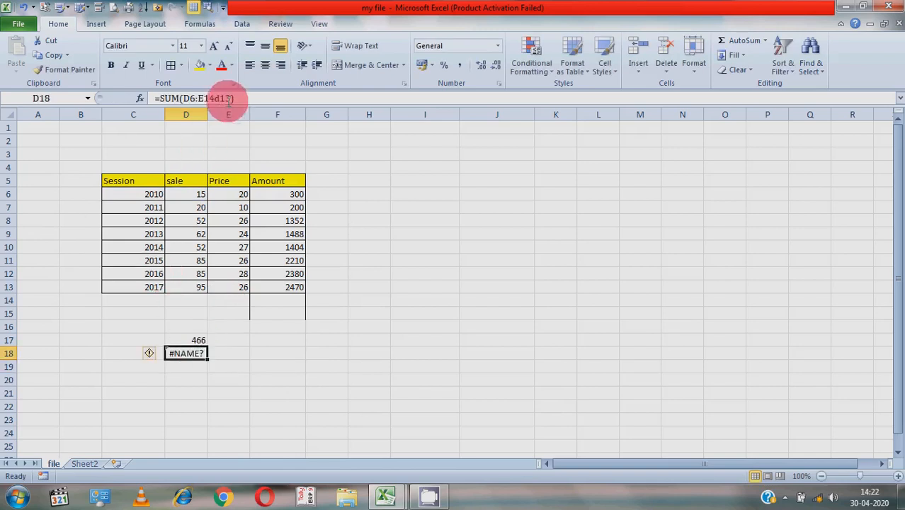
click(221, 99)
key(BackSpace)
key(BackSpace)
key(BackSpace)
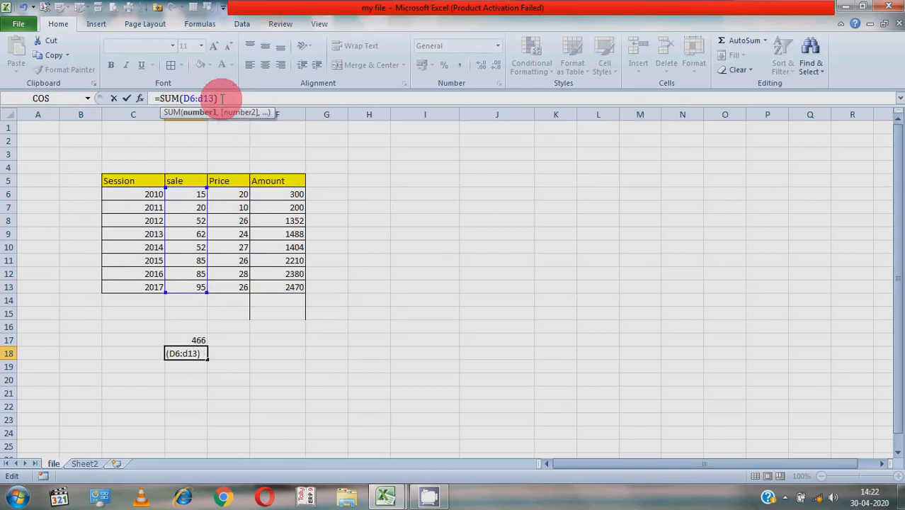
key(Return)
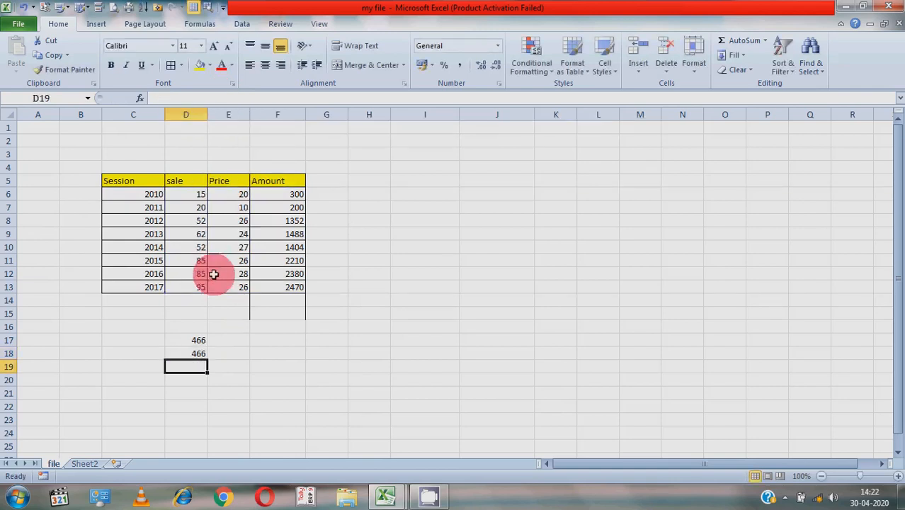
click(189, 354)
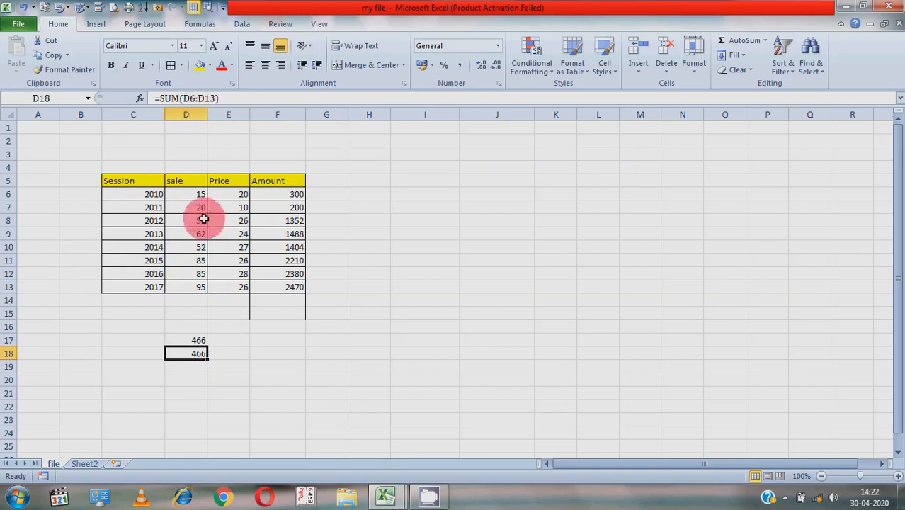
- Add the separate cells D6, E8, F11 and D12 with a comma-separated SUM formula in F18, and inspect the formula
click(264, 356)
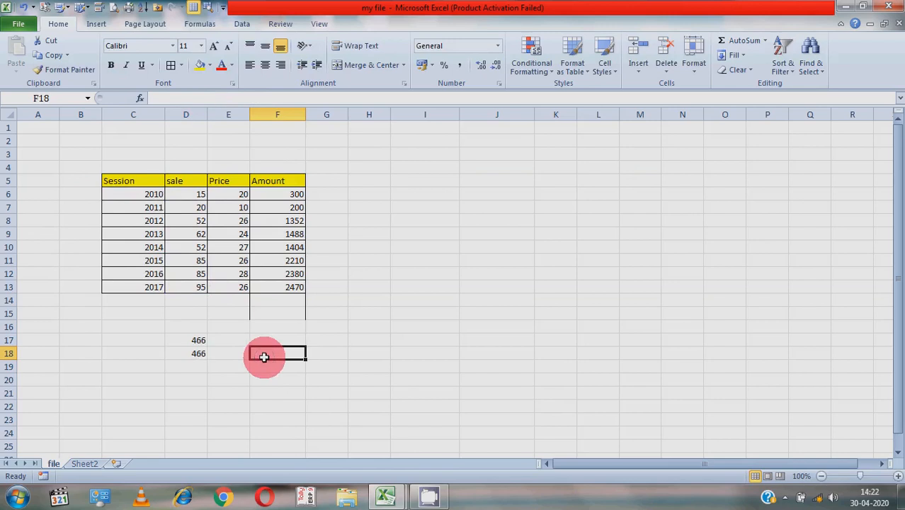
text(=sum)
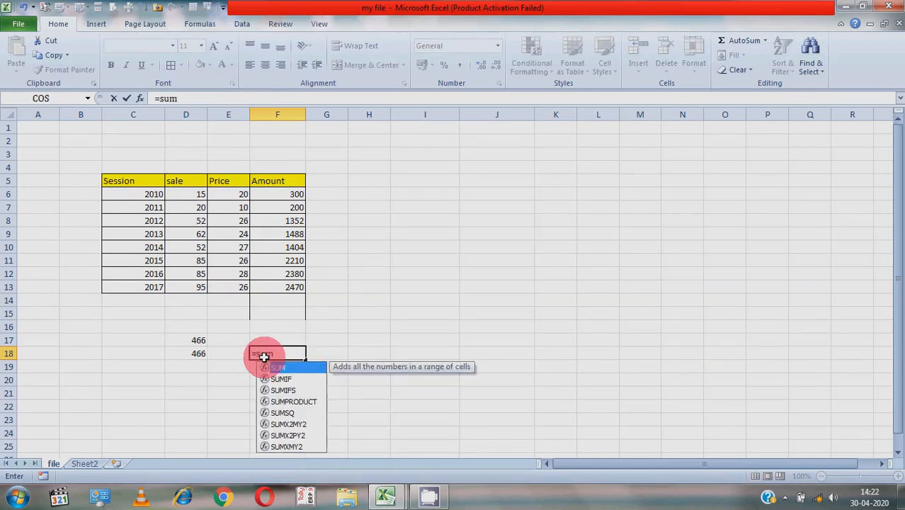
text(()
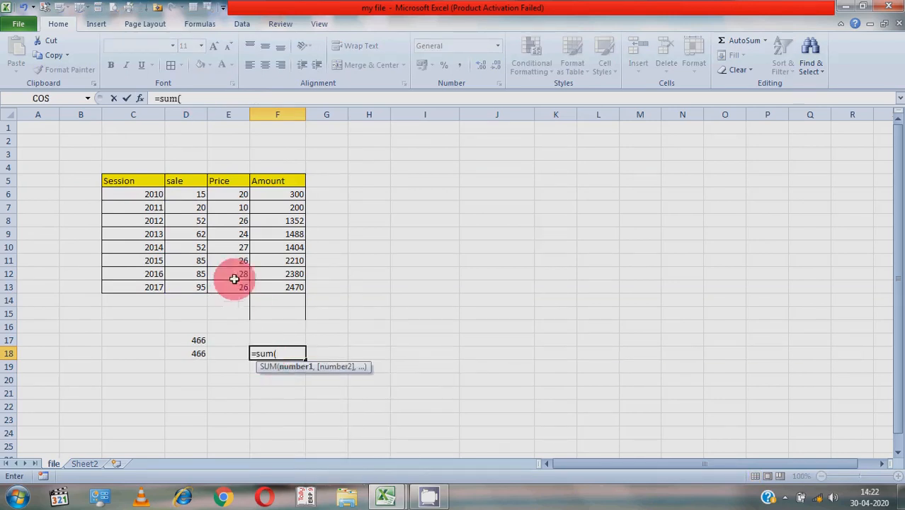
click(184, 196)
text(,)
click(221, 223)
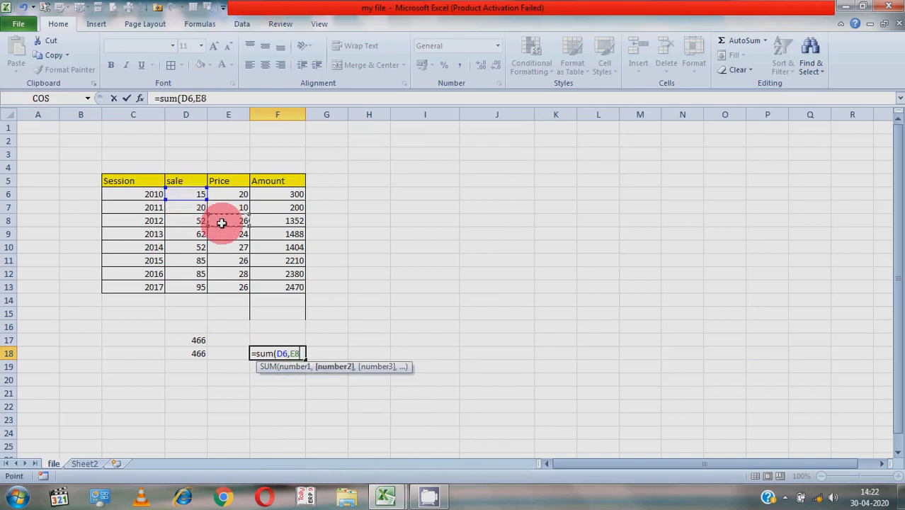
text(,)
click(251, 255)
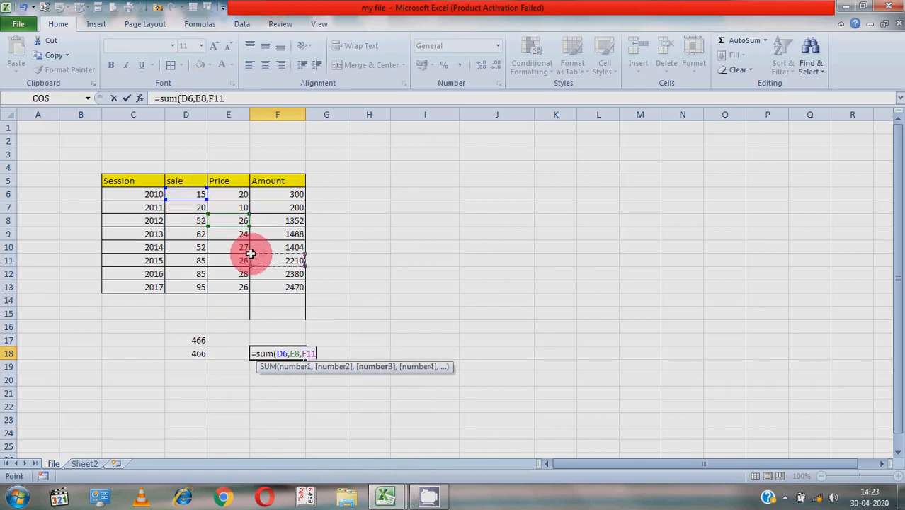
text(,)
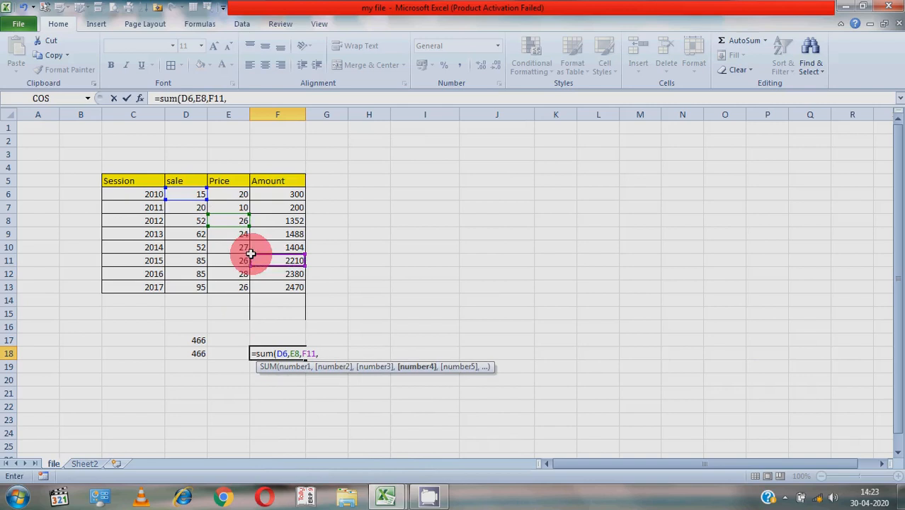
click(175, 271)
text(,)
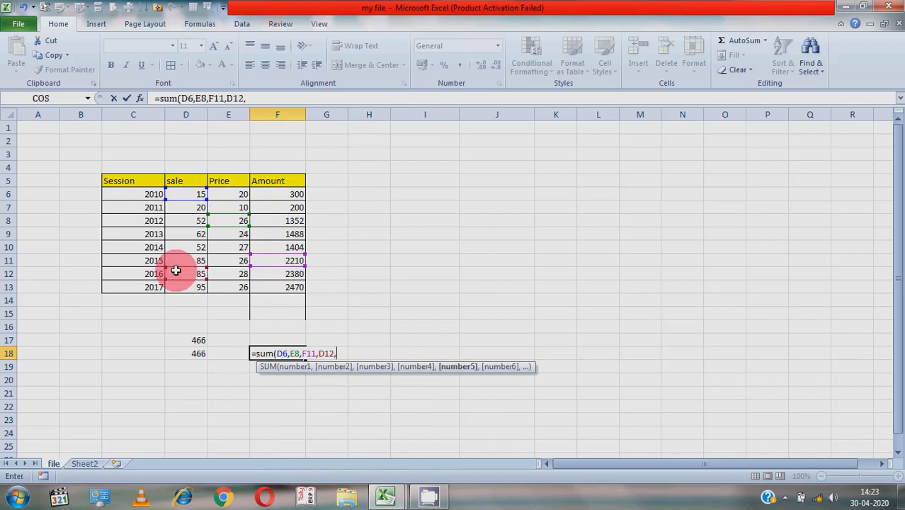
key(BackSpace)
text())
key(Return)
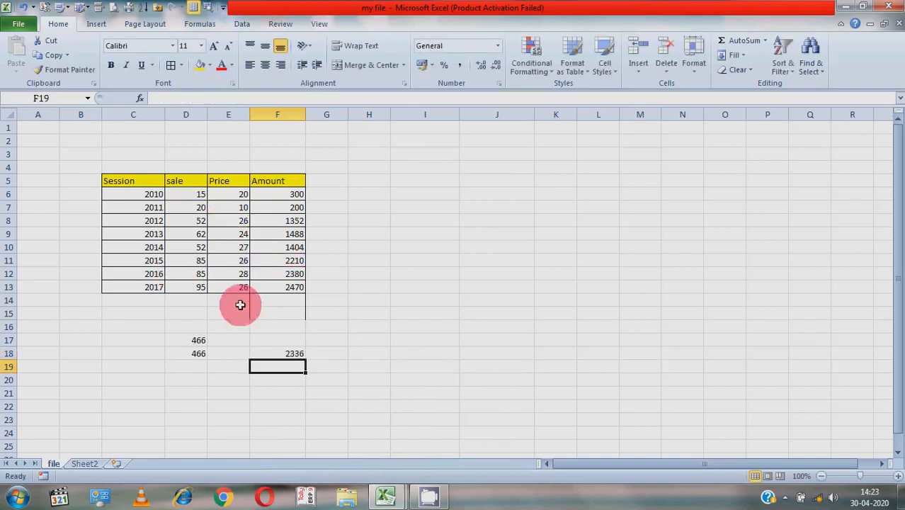
click(291, 353)
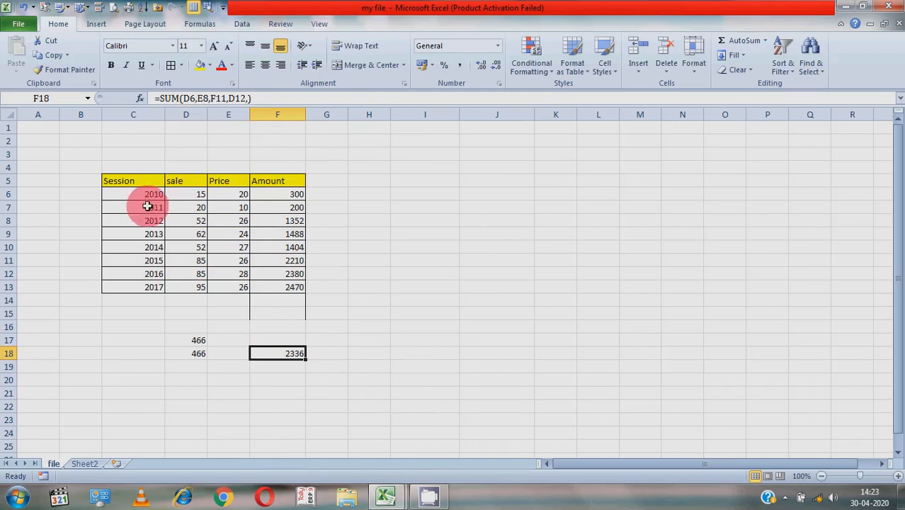
- Calculate the average of the sale values D6:D13 with a manually written AVERAGE formula in D19
click(171, 367)
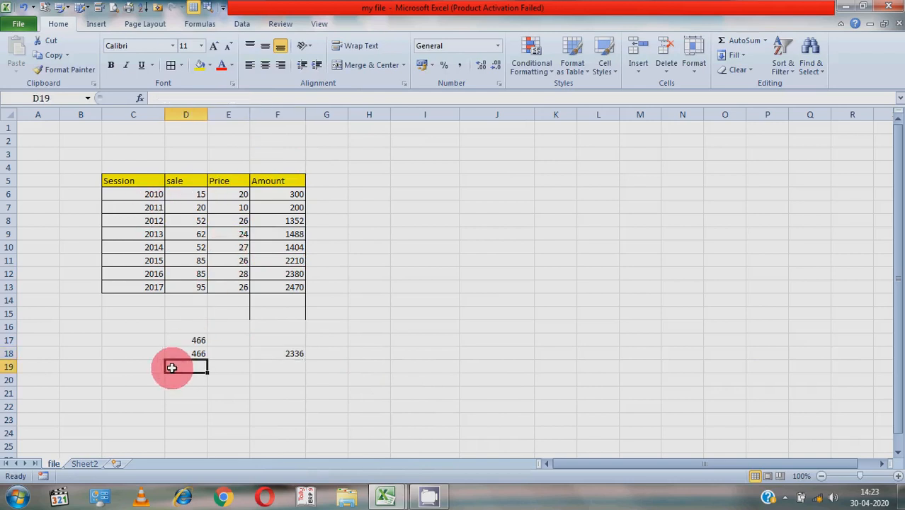
text(=ave)
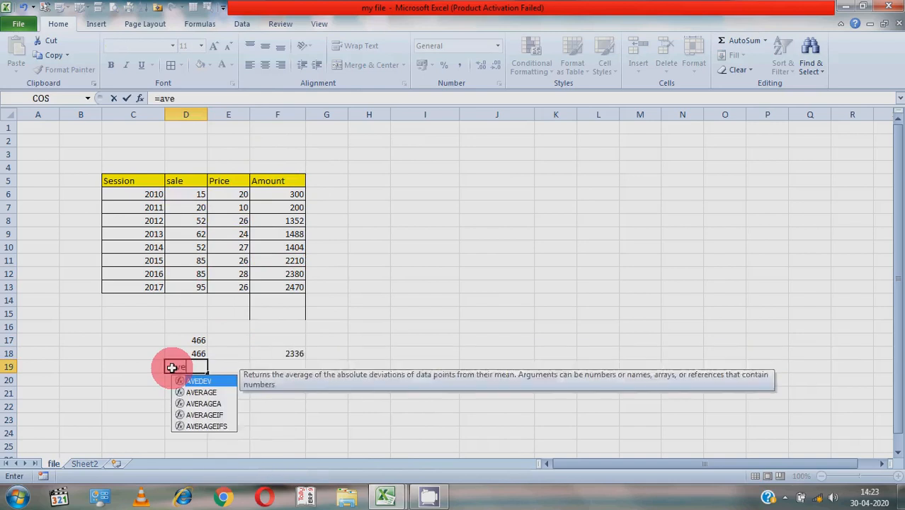
text(rage)
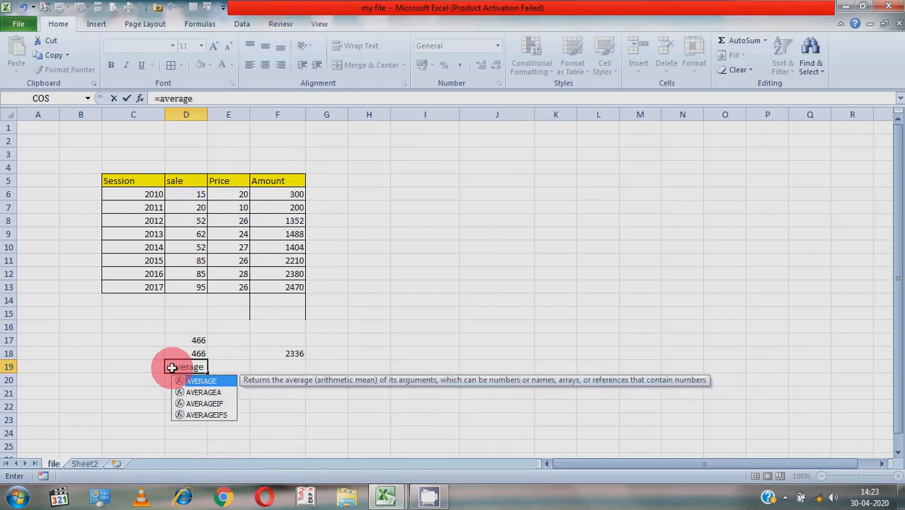
text(()
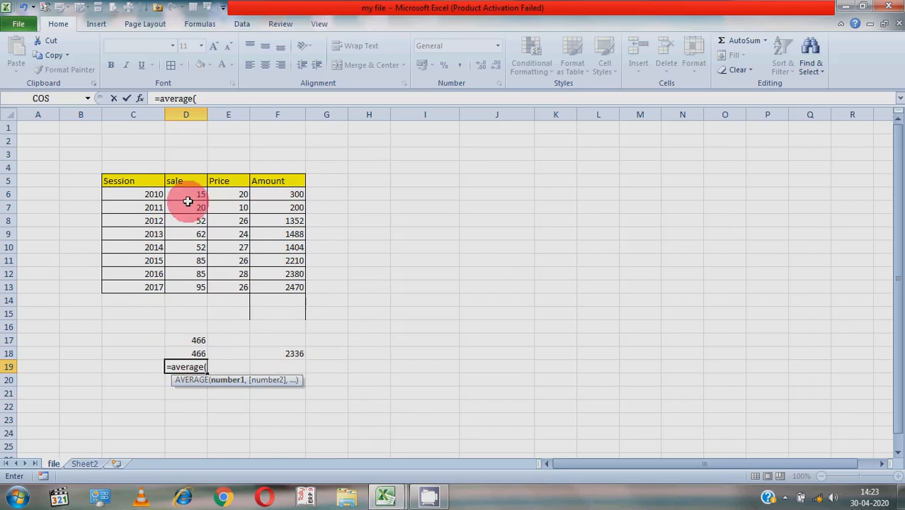
drag(189, 197, 191, 285)
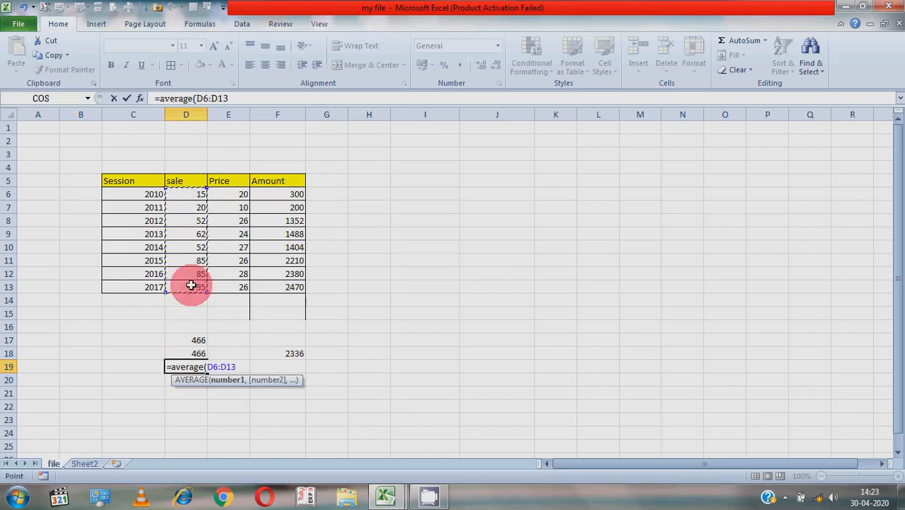
text())
key(Return)
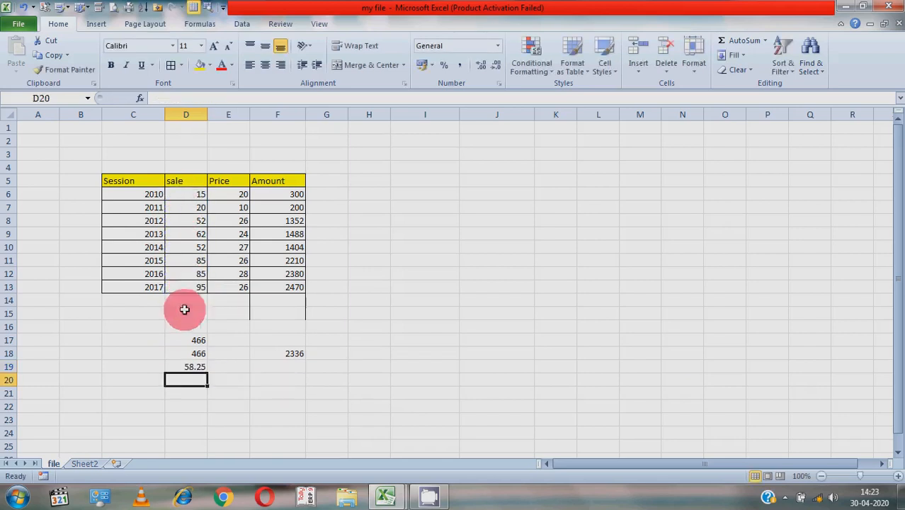
- Average the separate cells D8, E10 and F11 with a comma-separated AVERAGE formula in E19, and inspect the formula
click(232, 368)
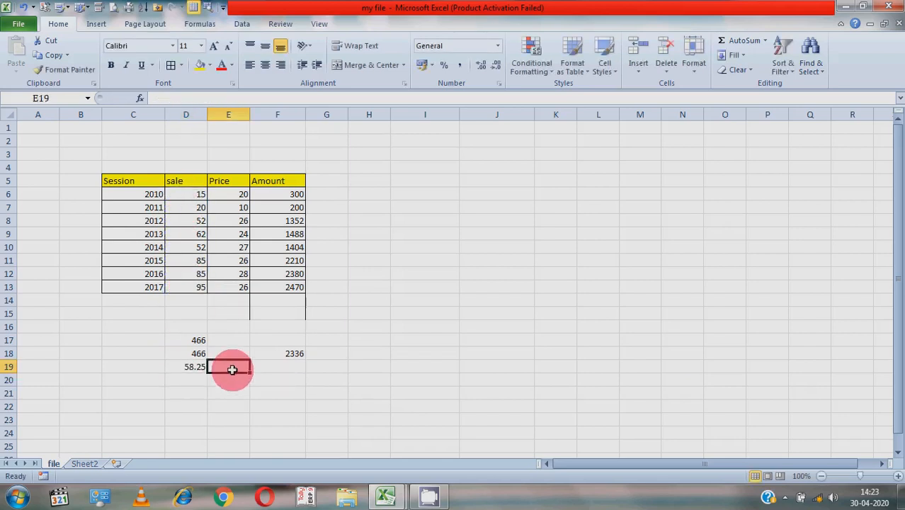
text(=a)
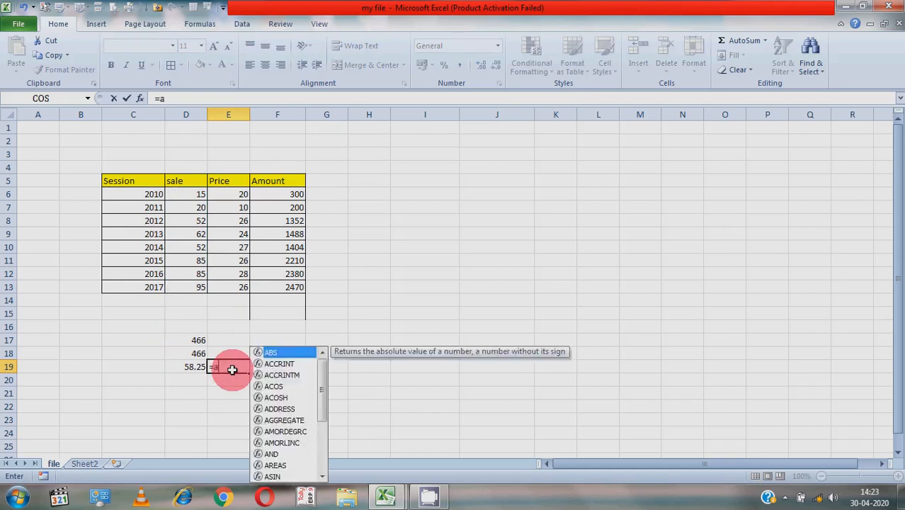
text(verage()
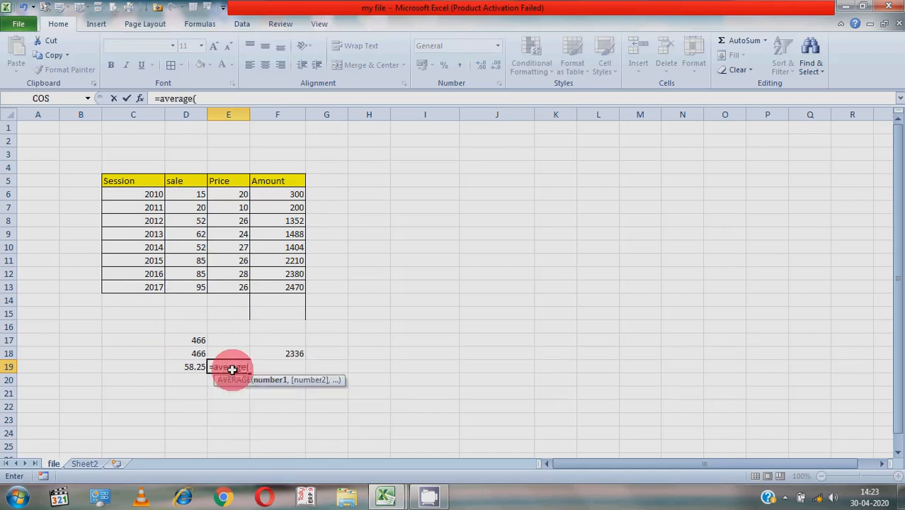
click(193, 218)
text(,)
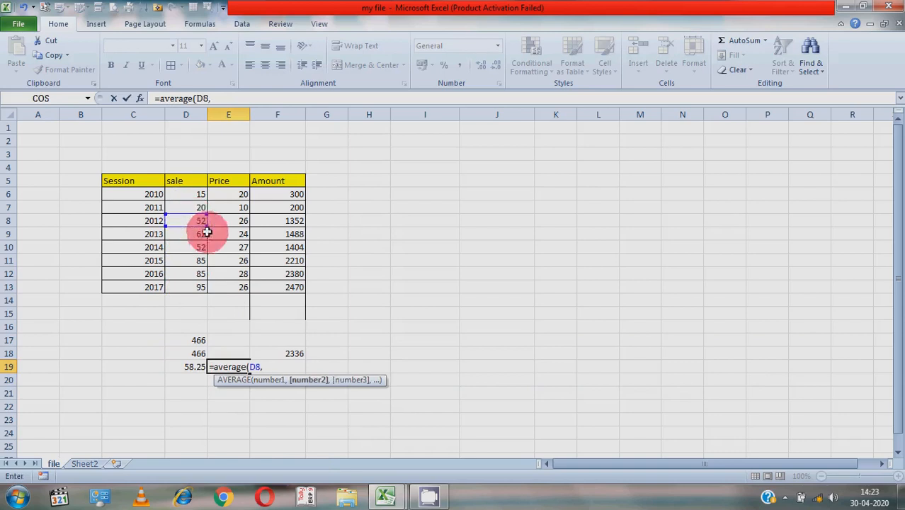
click(236, 252)
text(,)
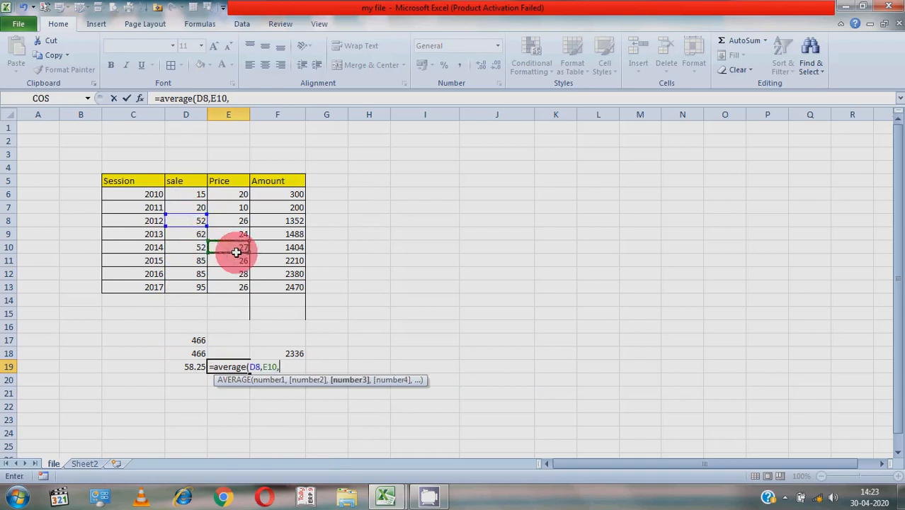
click(262, 261)
text())
key(Return)
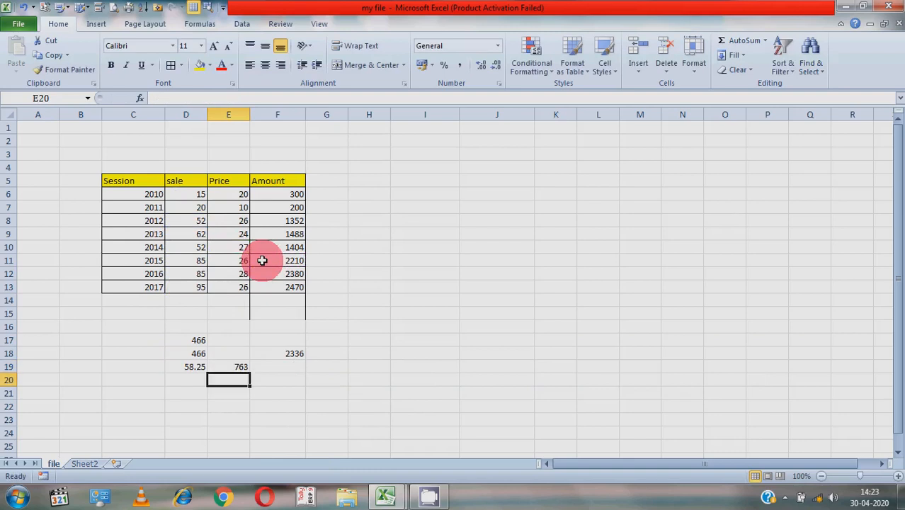
click(240, 366)
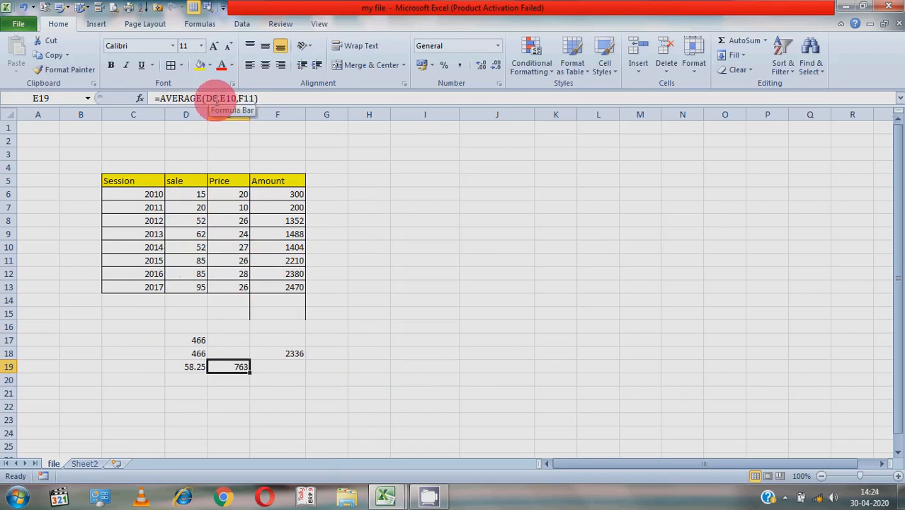
- Add the separate cells D6, E7 and F9 in H22 with the manually written formula =sum(d6,e7,f9)
click(362, 402)
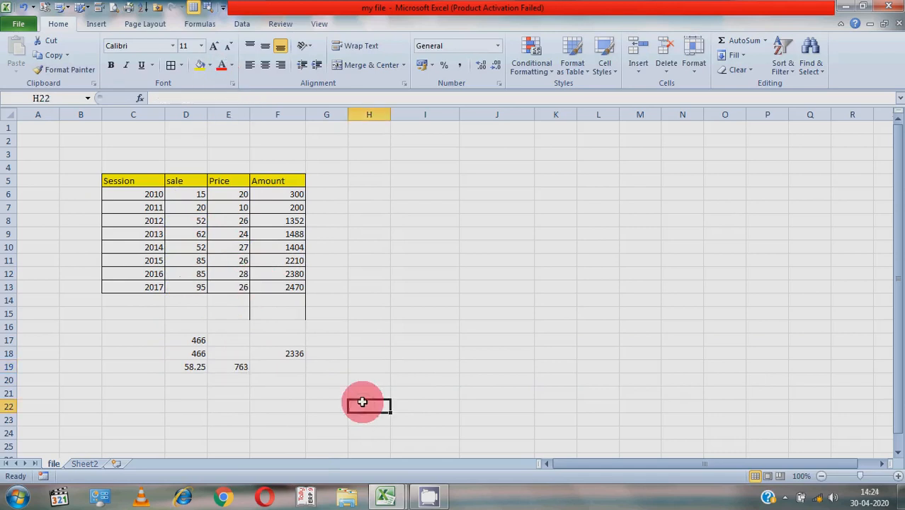
text(=sum)
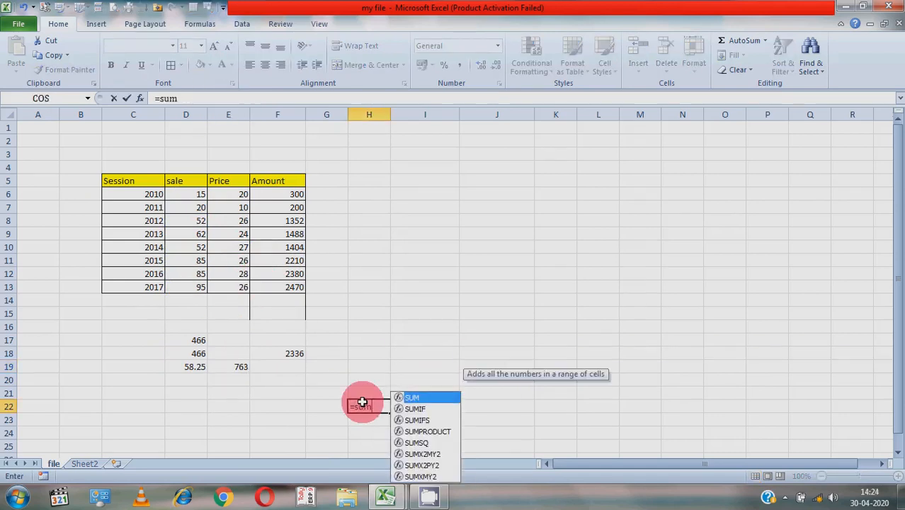
text(()
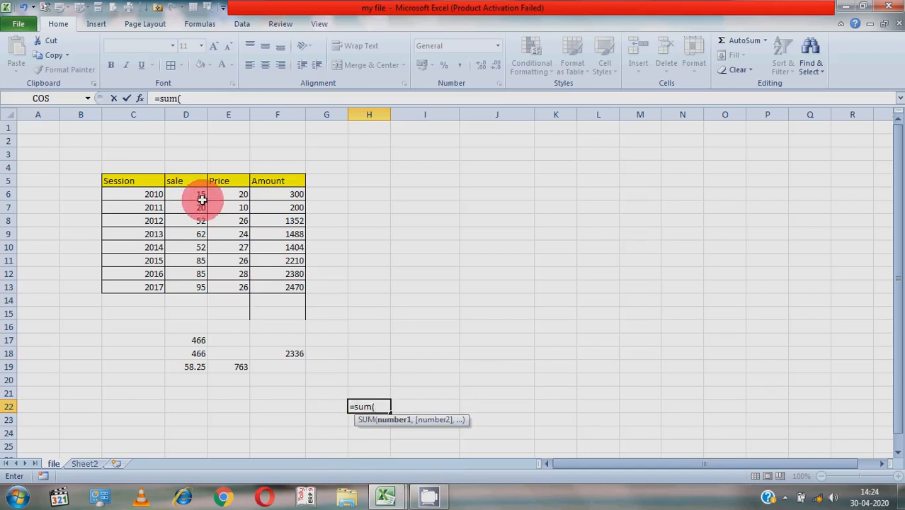
text(d6,)
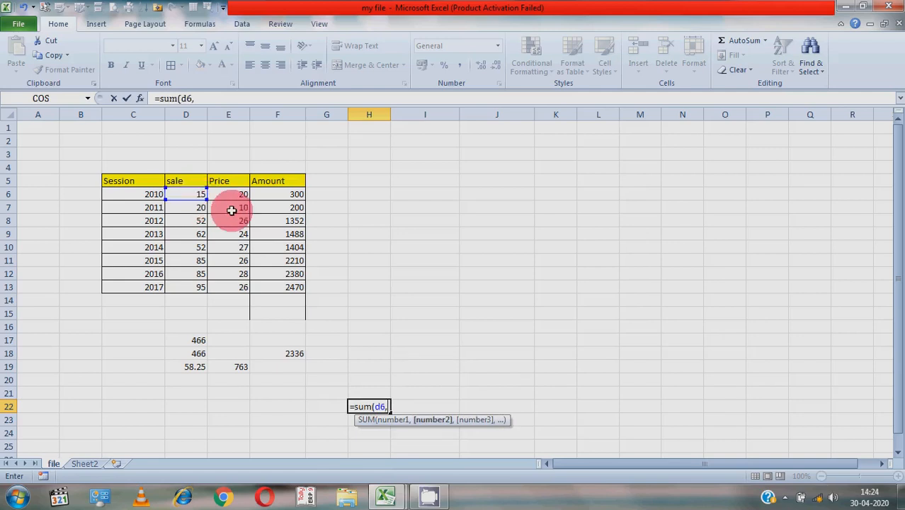
text(e)
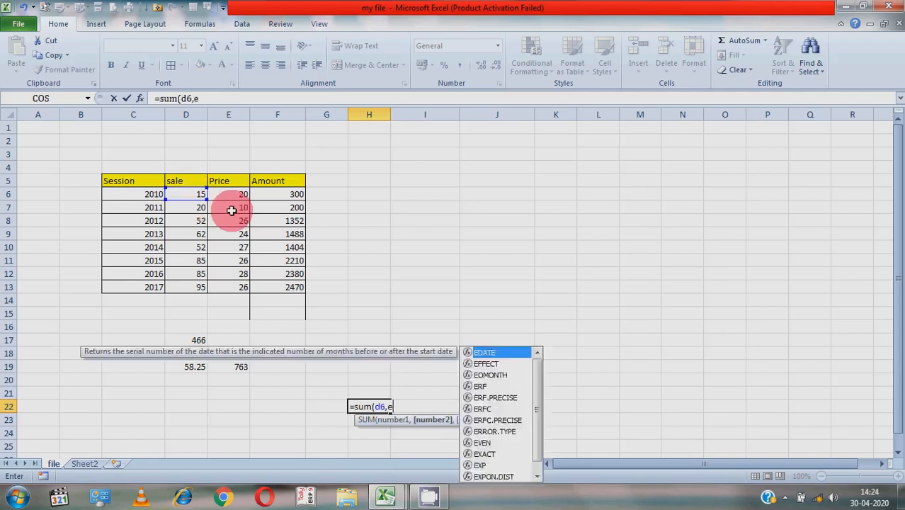
text(7,)
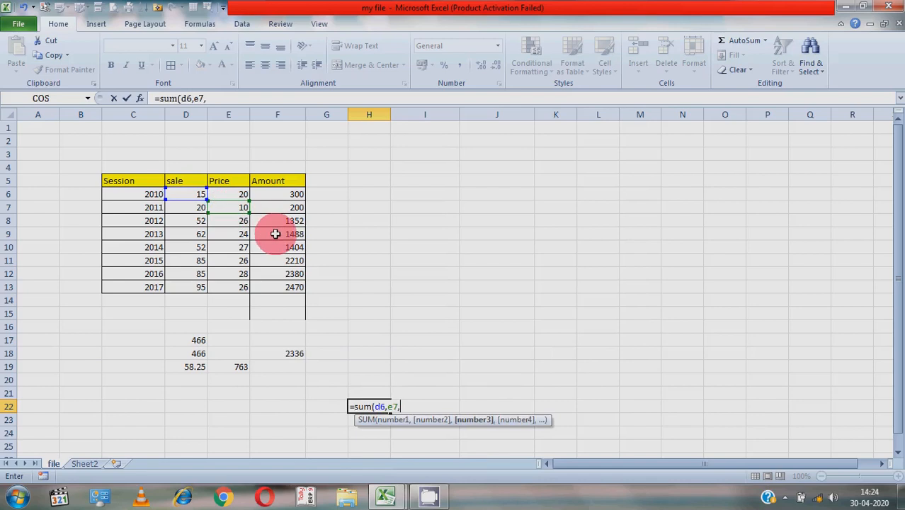
text(f)
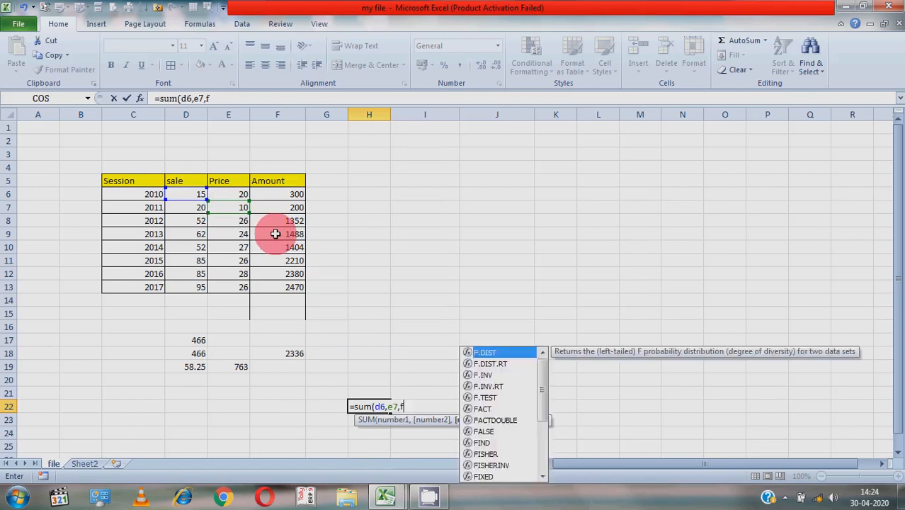
text(9))
key(Return)
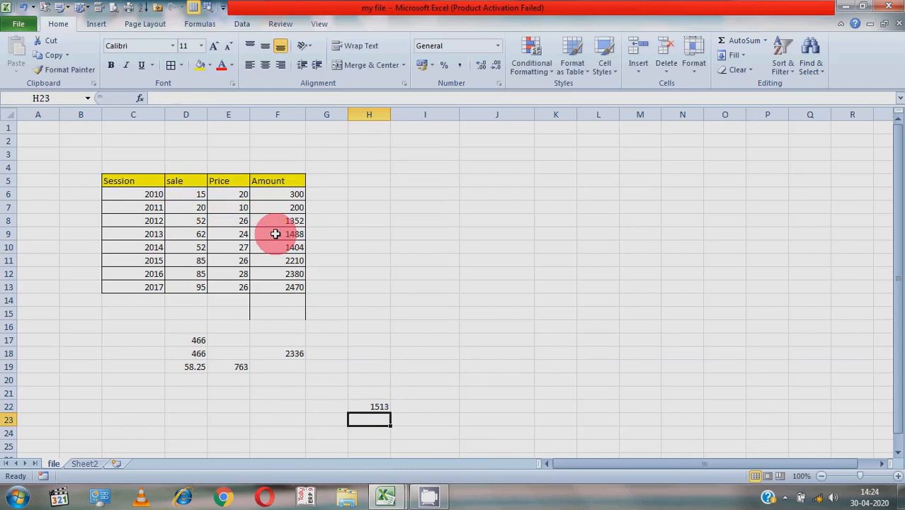
- Clear all trial formula results below the sales table in the range C17:I24
drag(132, 337, 424, 439)
key(Delete)
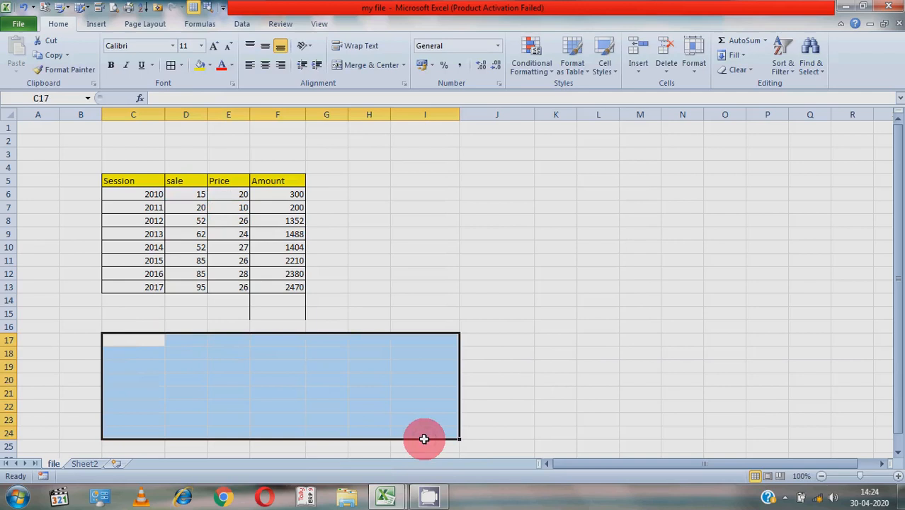
click(617, 155)
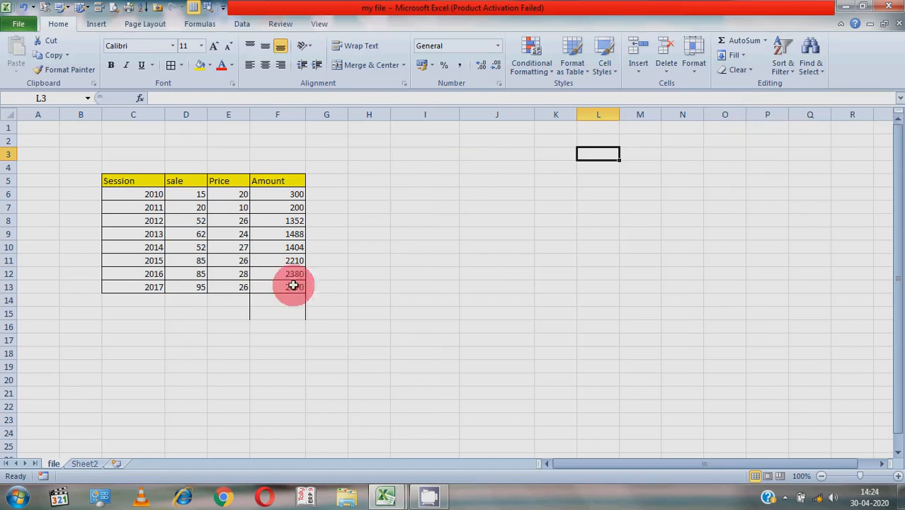
click(134, 287)
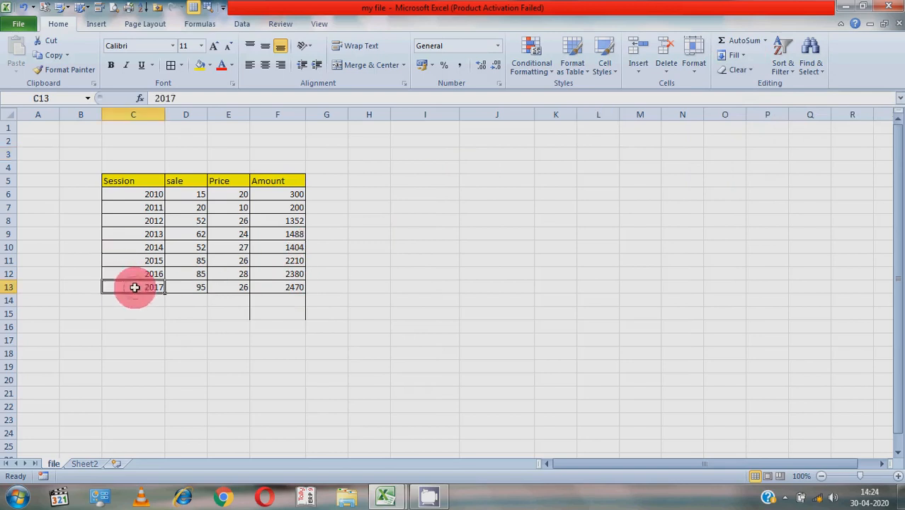
- Enter 1 in I4, extend it as a number series down to I11, and clear the filled range
click(433, 172)
text(1)
click(450, 206)
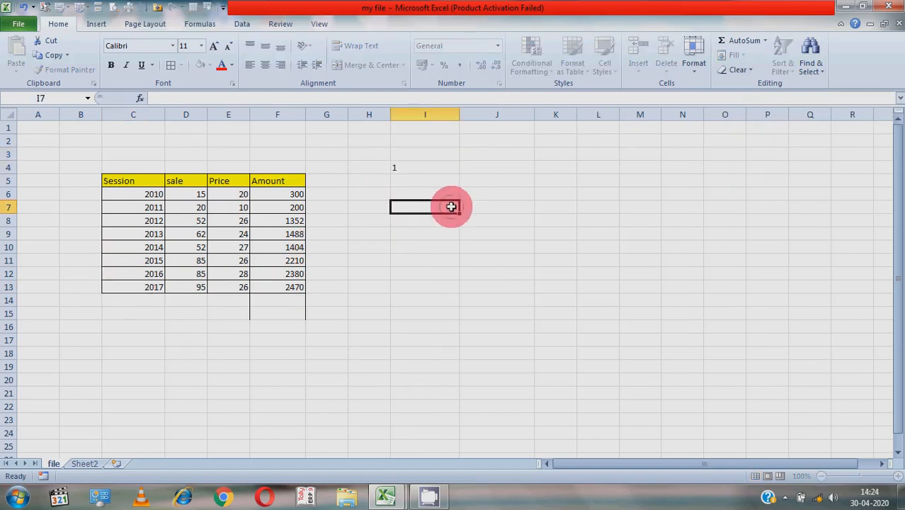
click(450, 167)
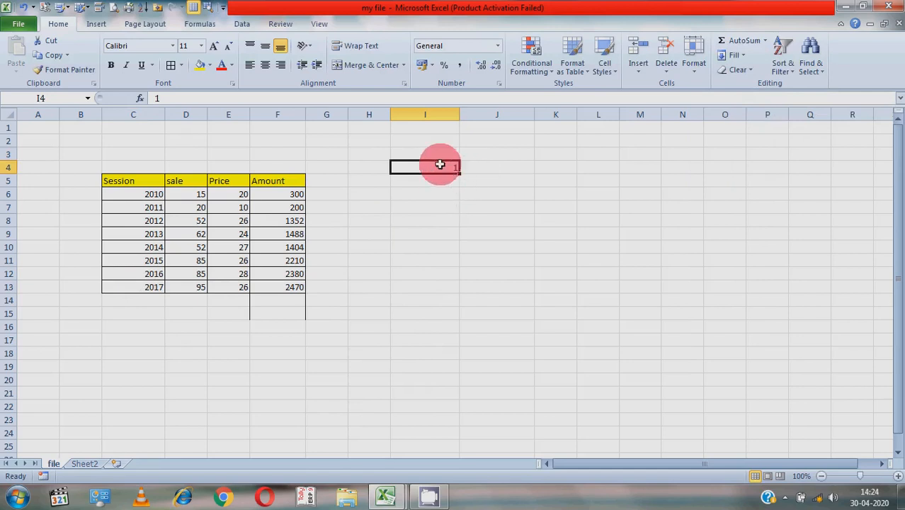
drag(459, 173, 462, 273)
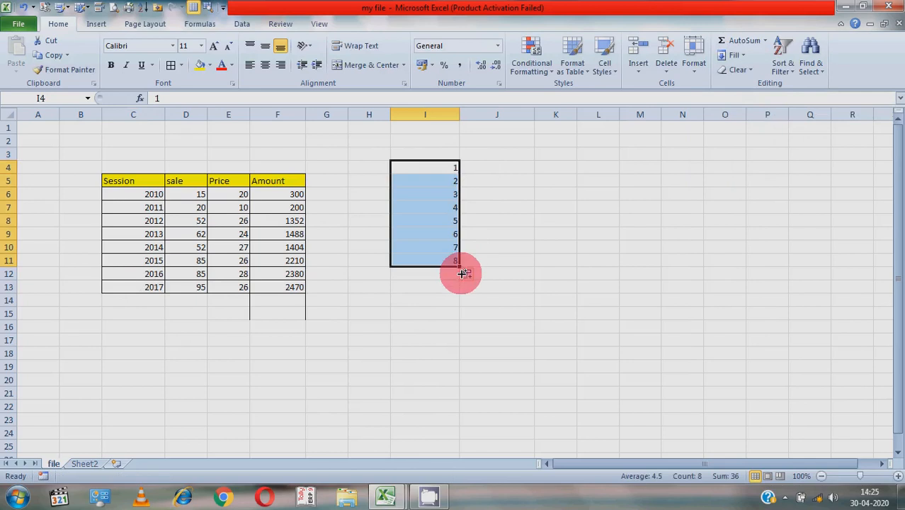
key(Delete)
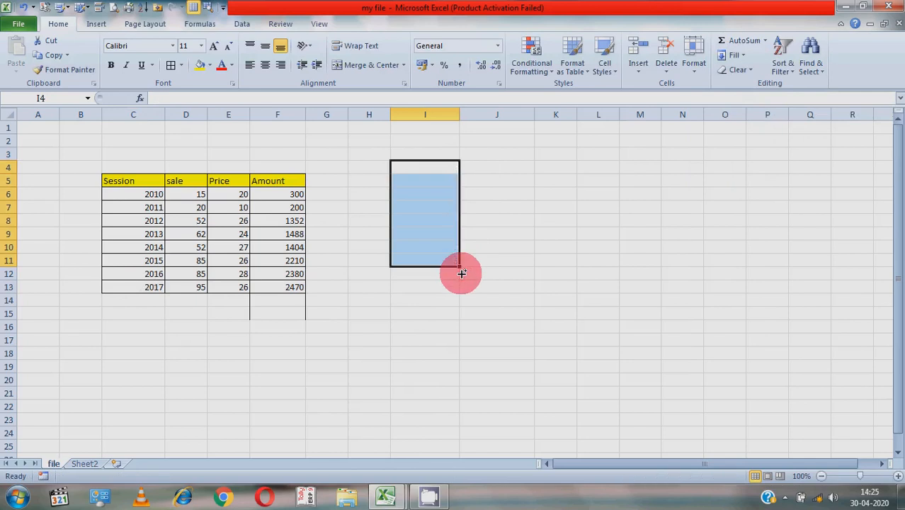
- Enter 1 in I4 and fill a linear series along its row with step value 1, covering at least I4:R4
click(436, 165)
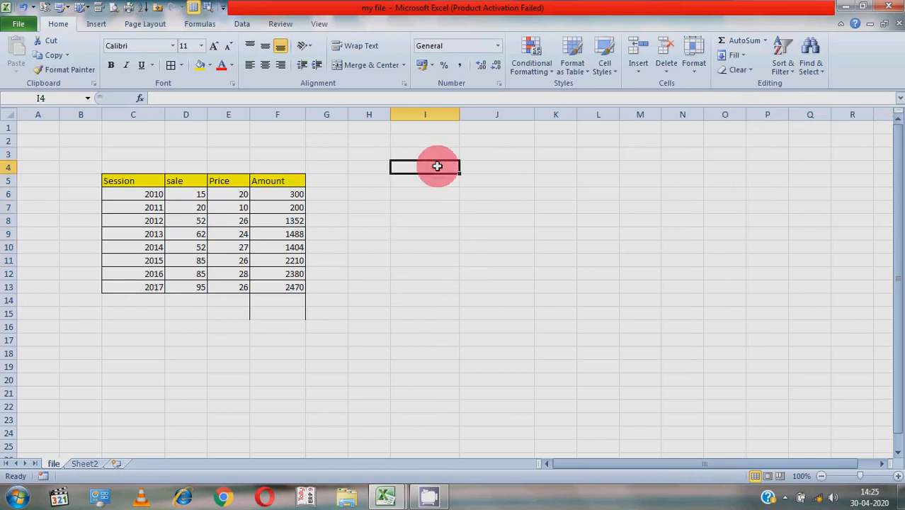
text(1)
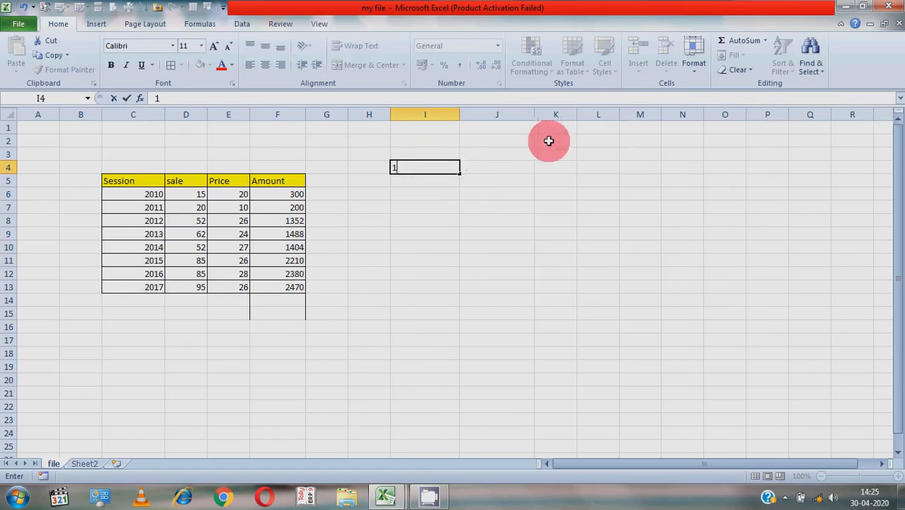
click(522, 206)
click(440, 164)
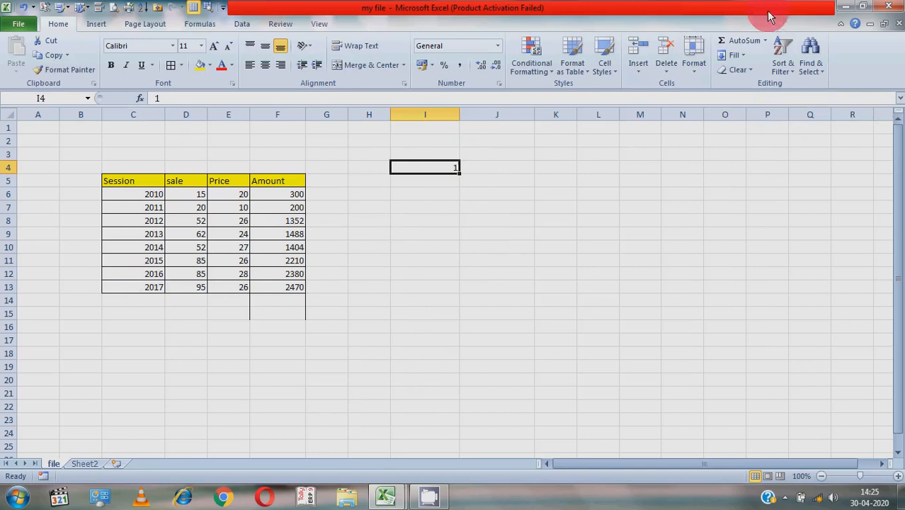
click(745, 57)
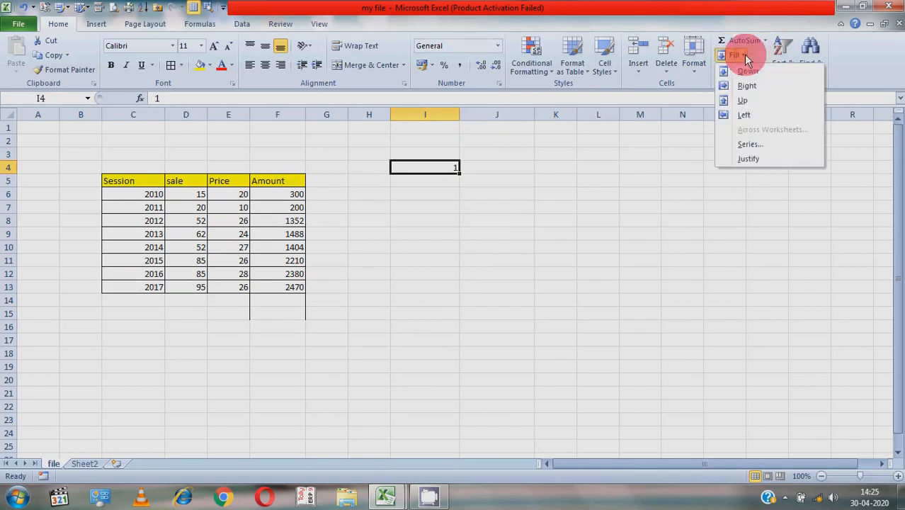
click(749, 145)
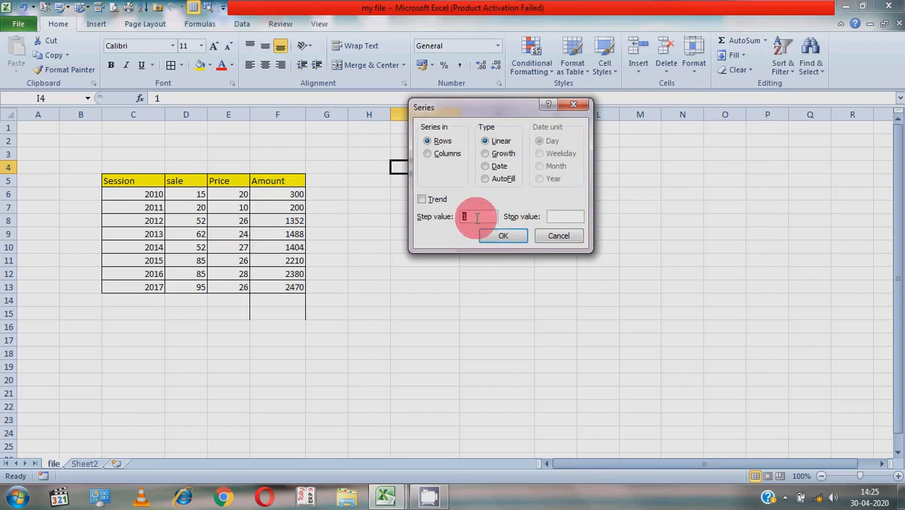
click(559, 217)
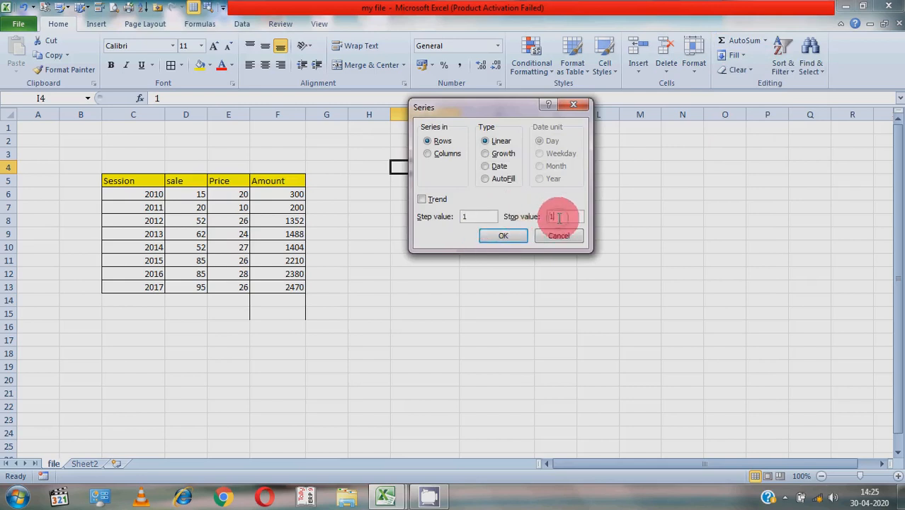
click(519, 236)
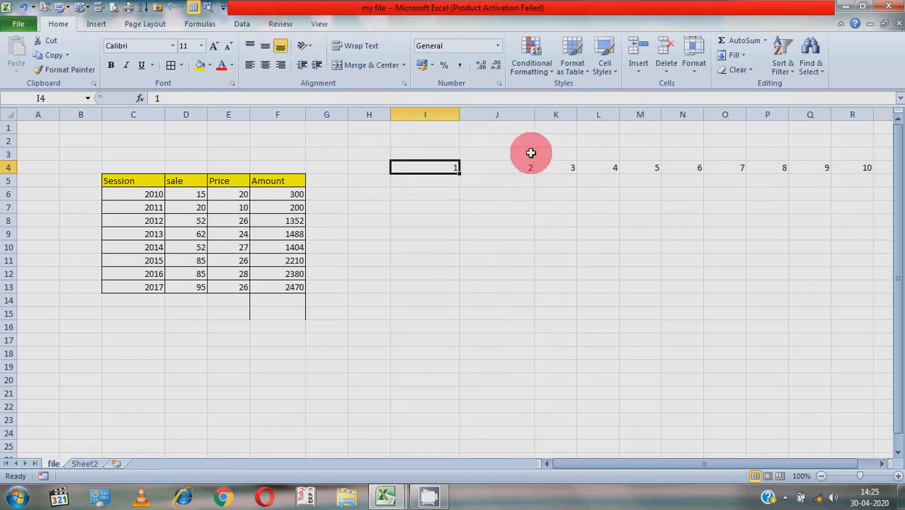
- Fill a linear series down the column from I4 with step value 1 and stop value 15
click(740, 56)
click(750, 143)
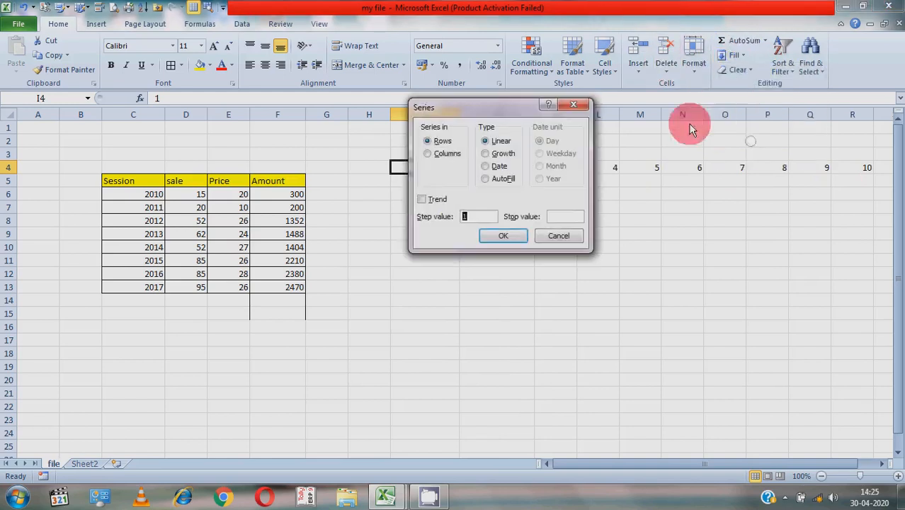
click(427, 153)
click(488, 235)
click(554, 218)
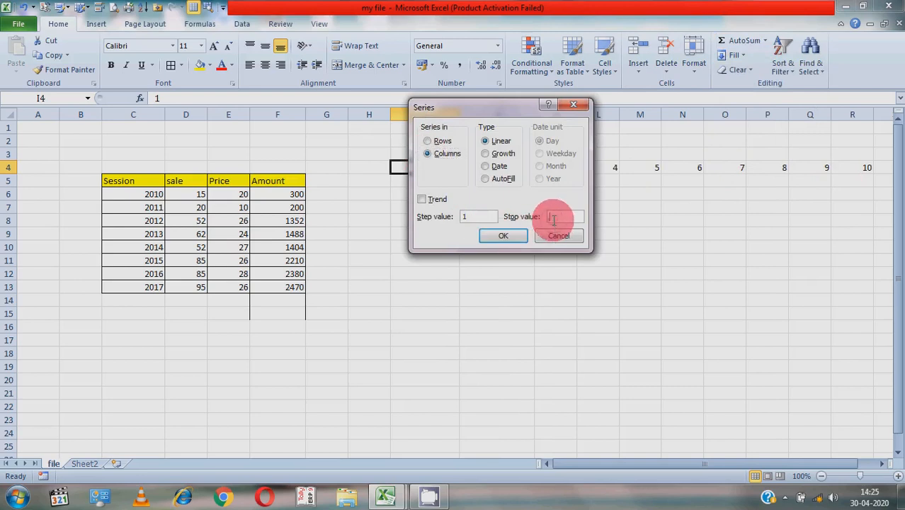
click(515, 235)
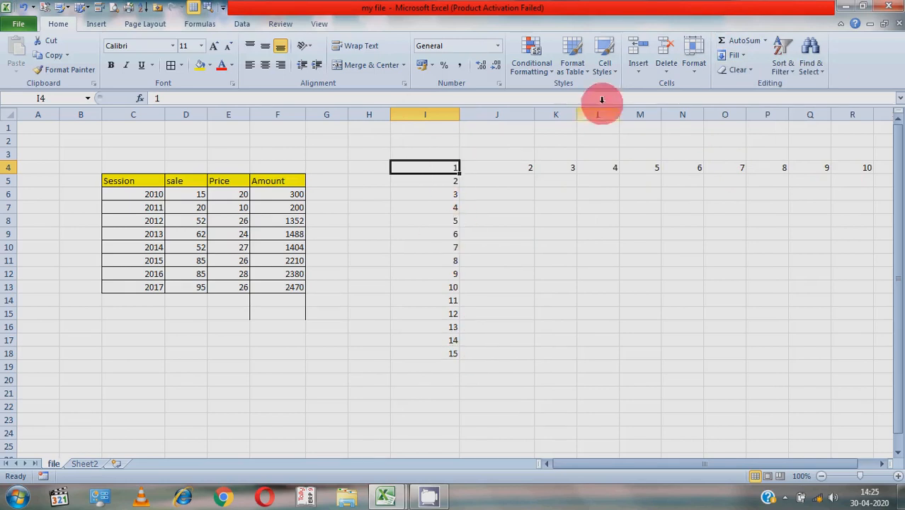
- Copy the value 2 from J4 down through J14 with the Fill Down command
click(736, 56)
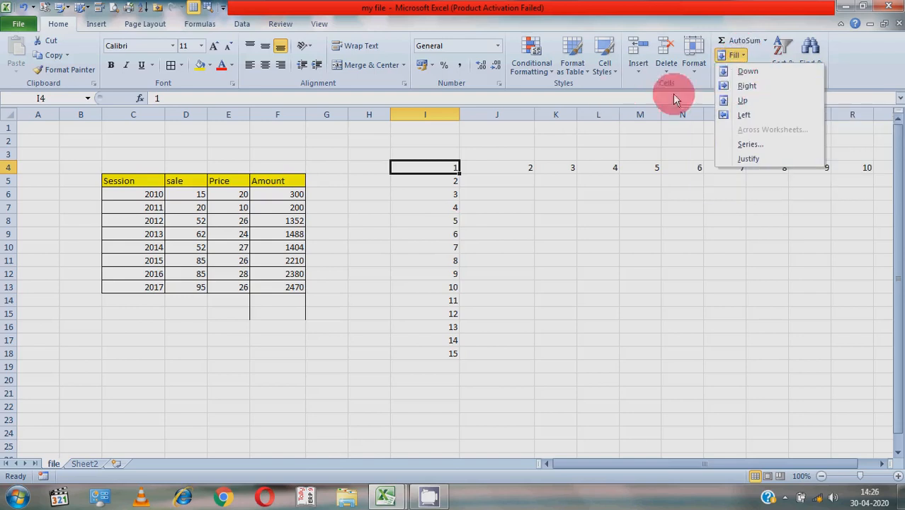
click(500, 173)
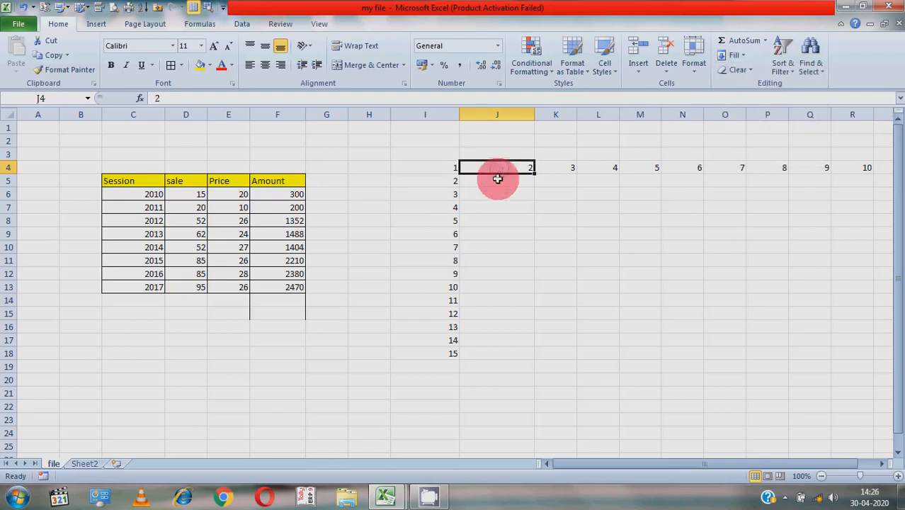
drag(497, 175, 516, 305)
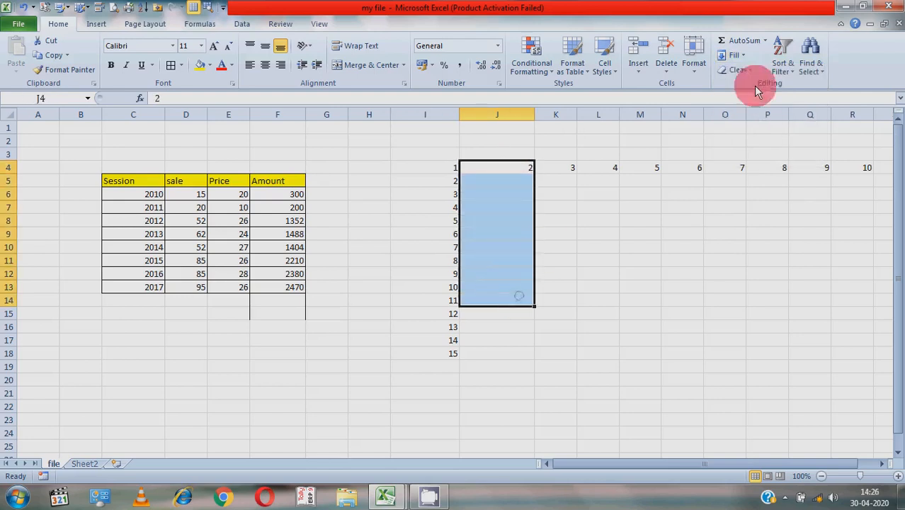
click(740, 56)
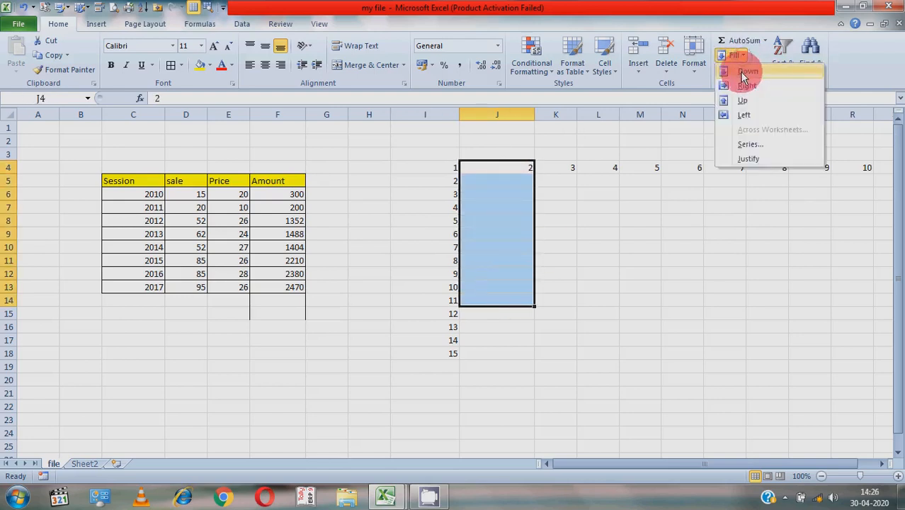
click(745, 70)
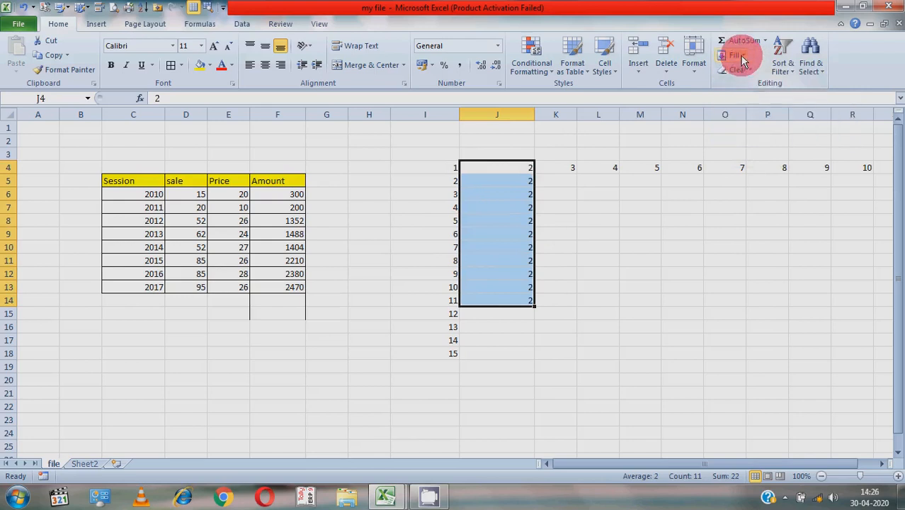
click(736, 56)
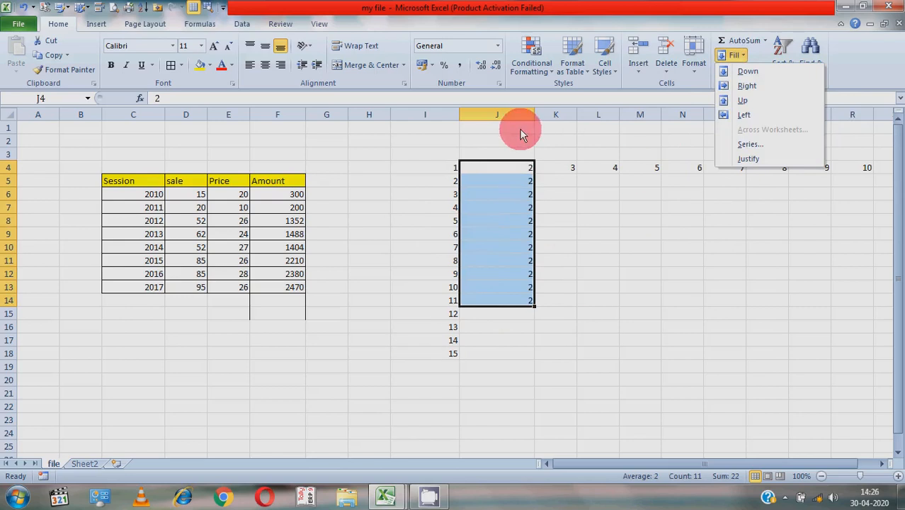
mouse_move(431, 491)
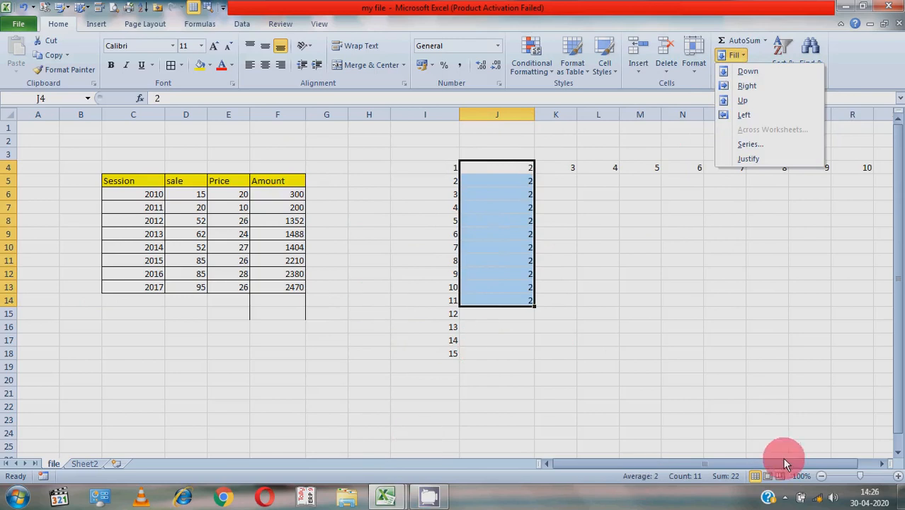
click(786, 497)
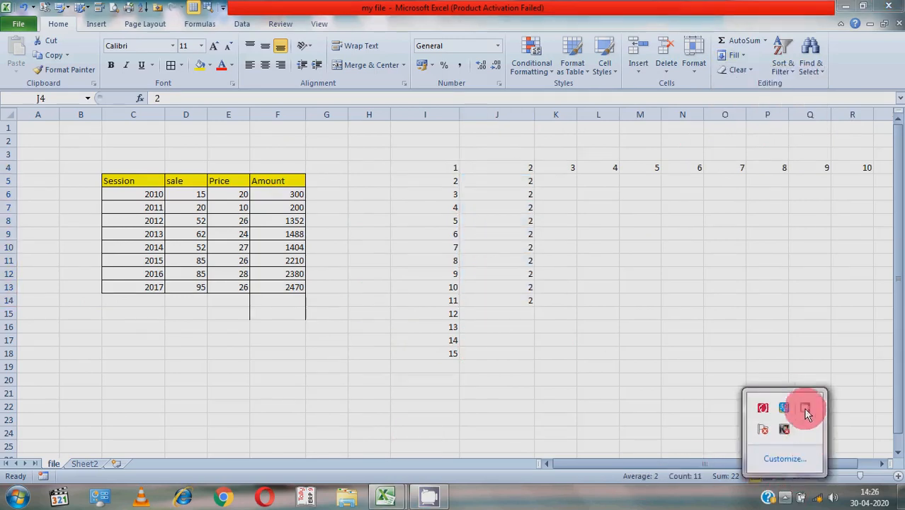